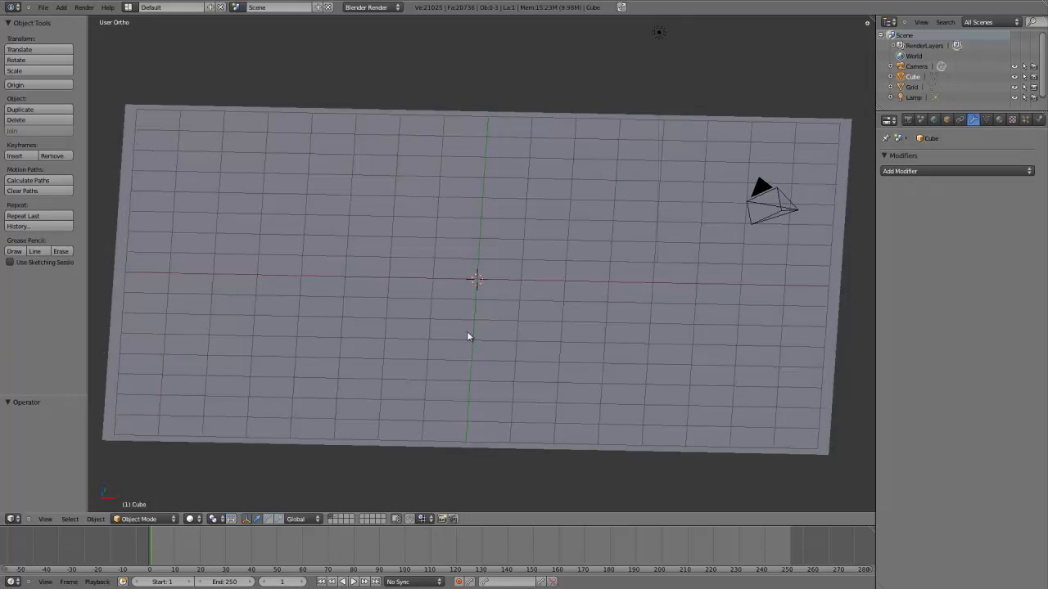
scroll(466, 332, up, 2)
scroll(466, 333, down, 4)
scroll(461, 330, up, 2)
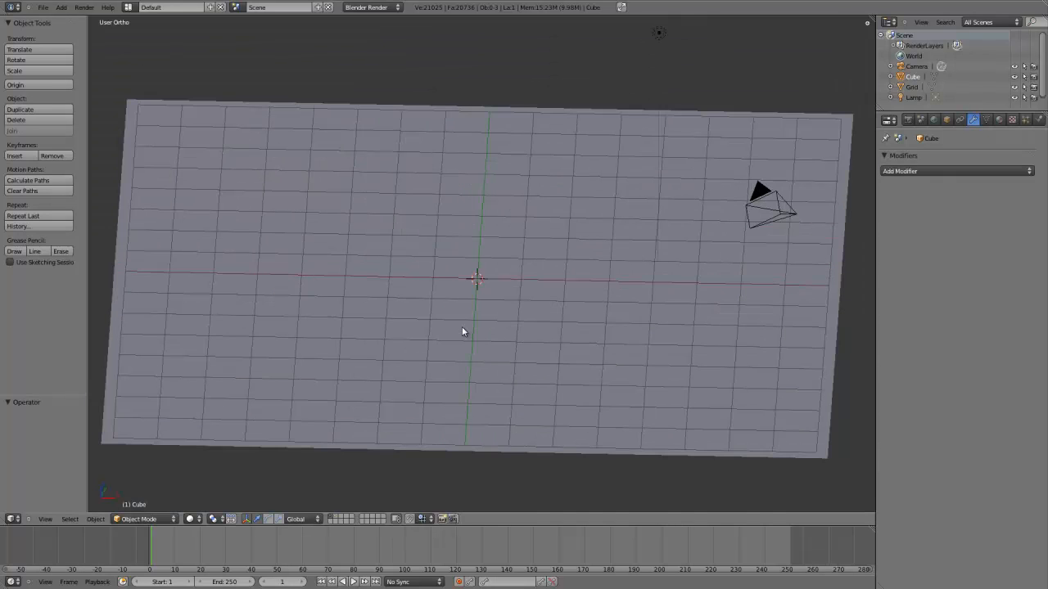
scroll(456, 340, up, 2)
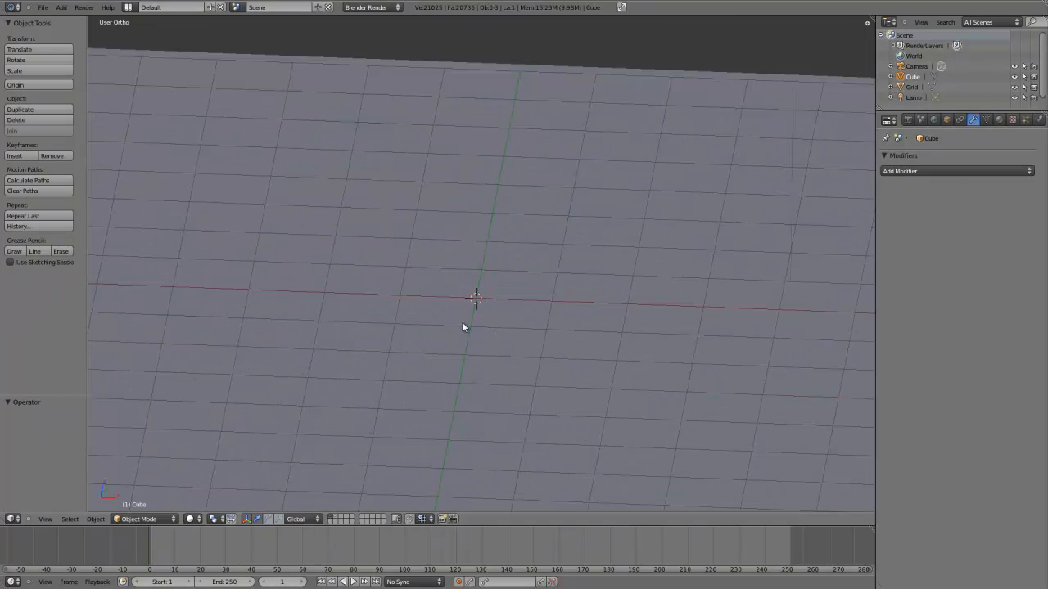
scroll(463, 324, down, 3)
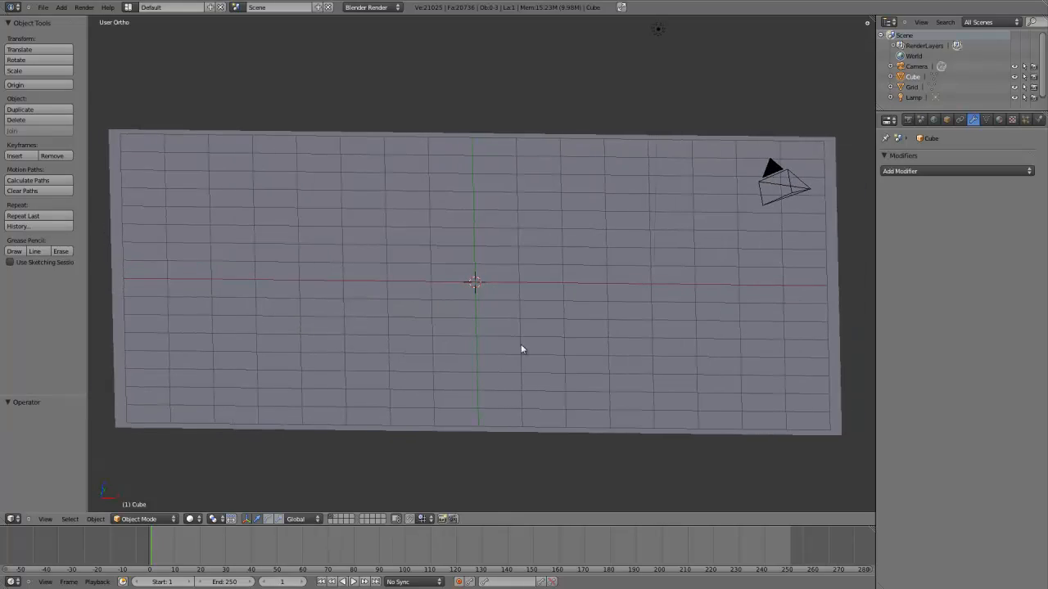
Select the large grid plane and put it into Edit Mode.
right_click(378, 332)
key(Tab)
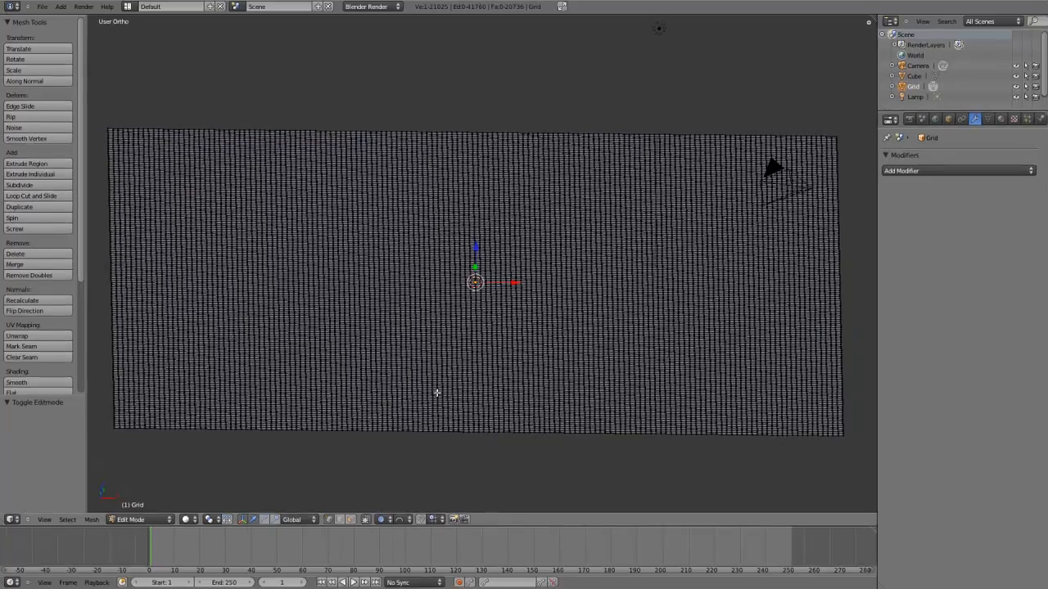
key(Tab)
key(Tab)
Enable proportional editing and set its falloff to Sphere.
click(394, 576)
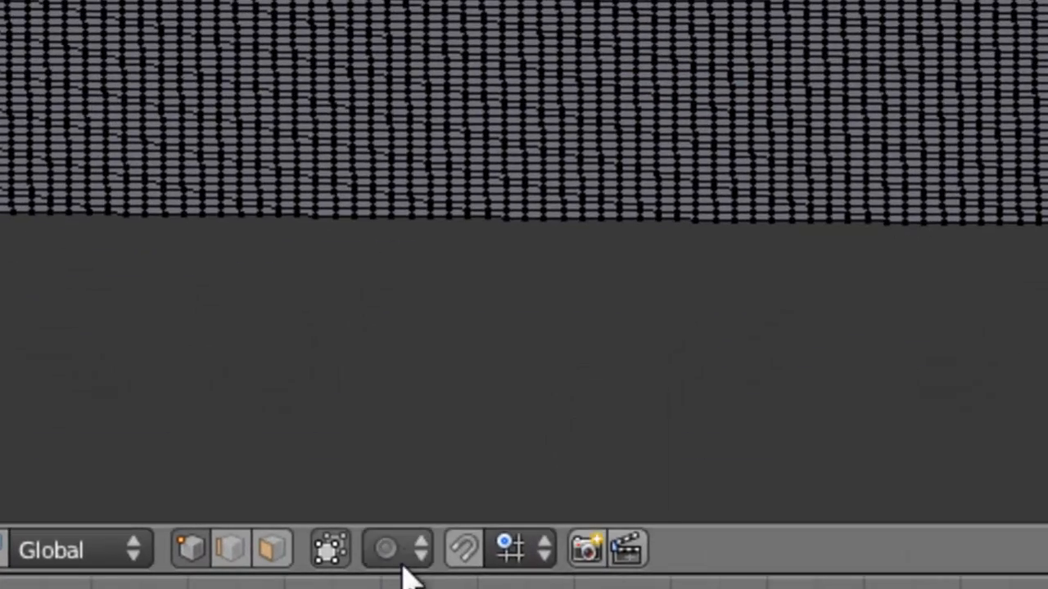
click(411, 560)
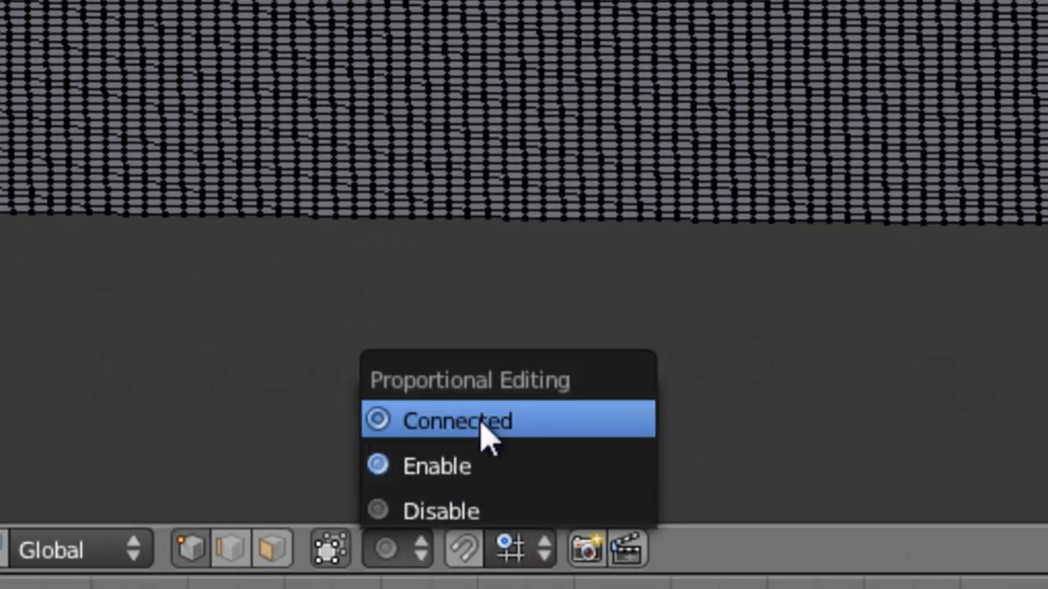
click(434, 470)
click(473, 560)
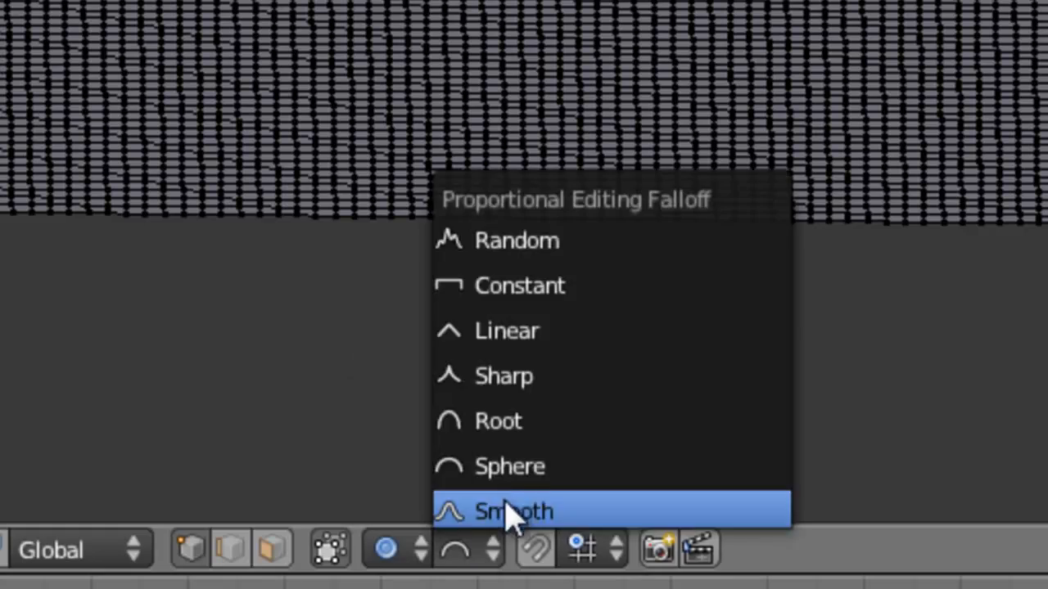
click(524, 466)
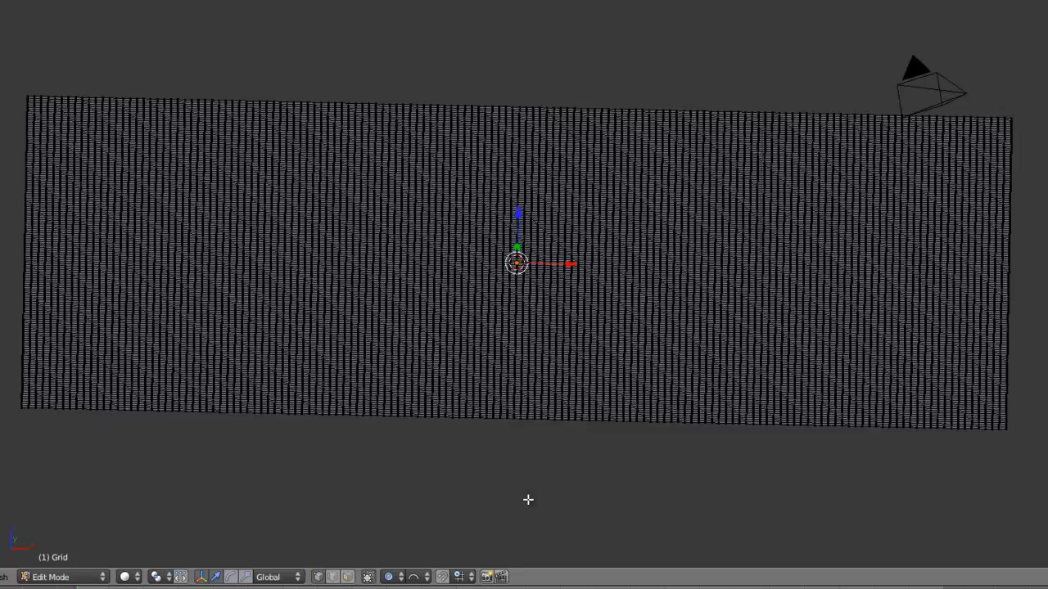
Raise the grid's centre vertex along Z into a broad dome, using a proportional size of about 5.56.
mouse_move(528, 500)
middle_down()
mouse_move(517, 480)
mouse_move(523, 497)
middle_up()
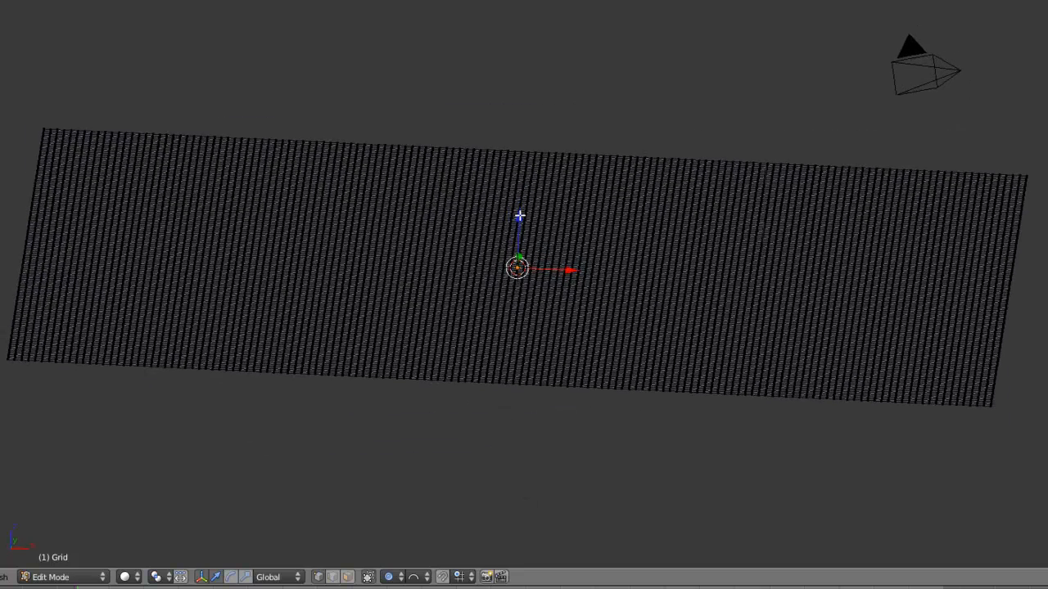
key(g)
key(z)
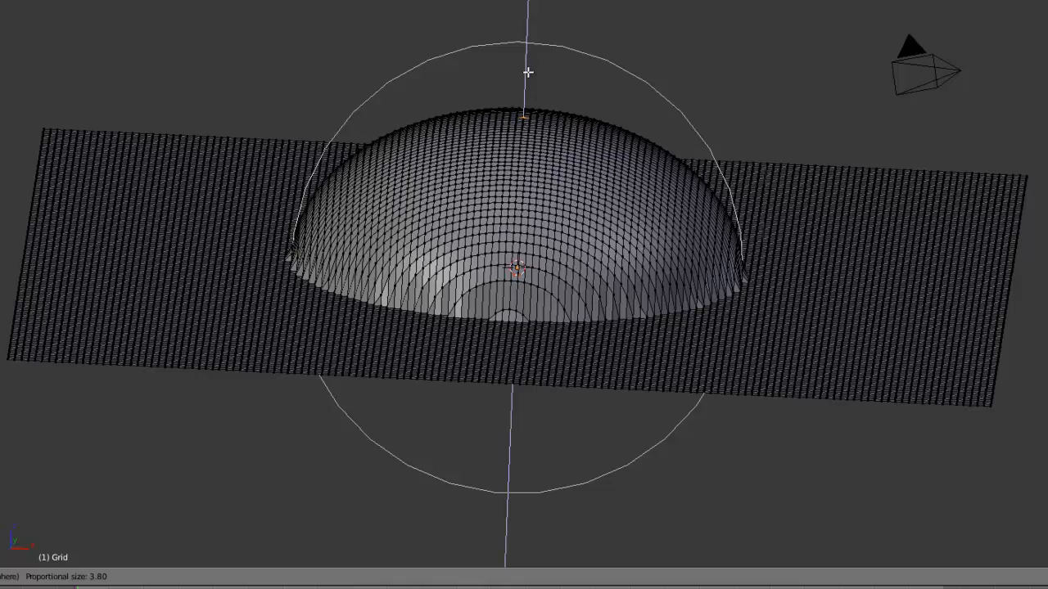
scroll(527, 94, up, 5)
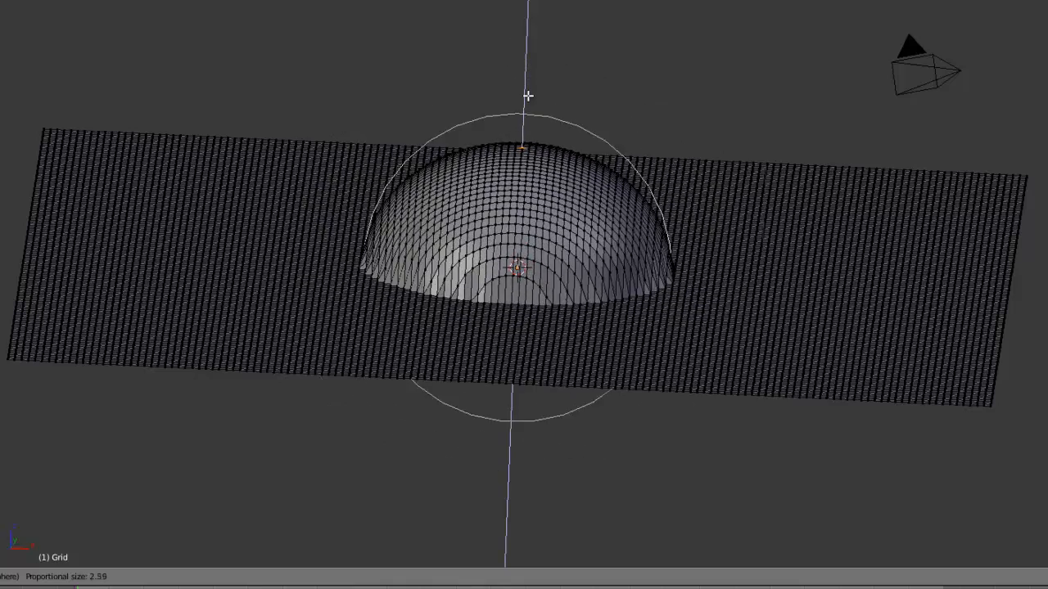
scroll(528, 96, down, 4)
scroll(528, 96, down, 3)
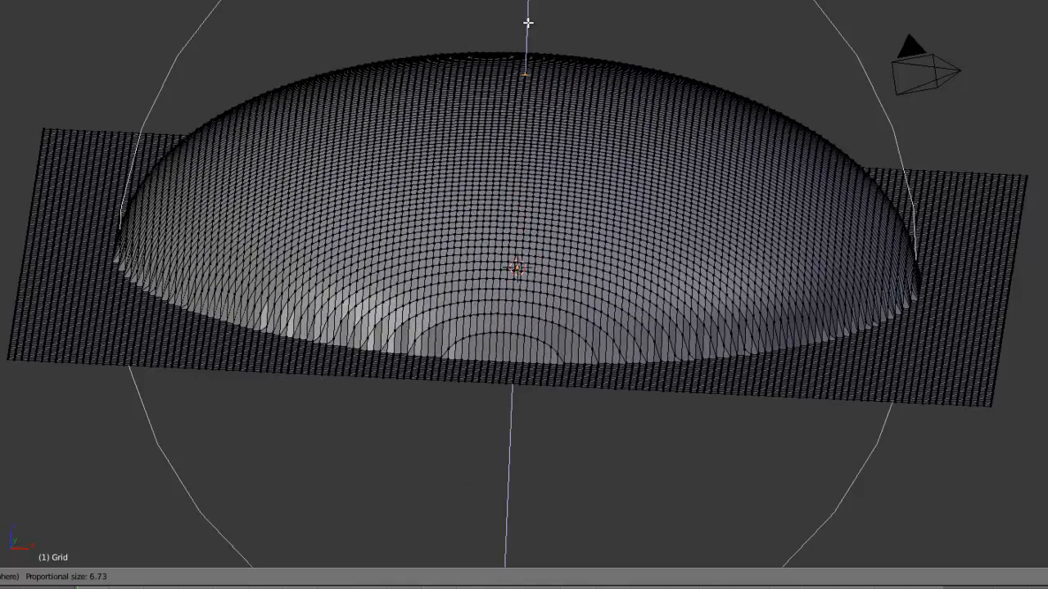
scroll(528, 23, up, 10)
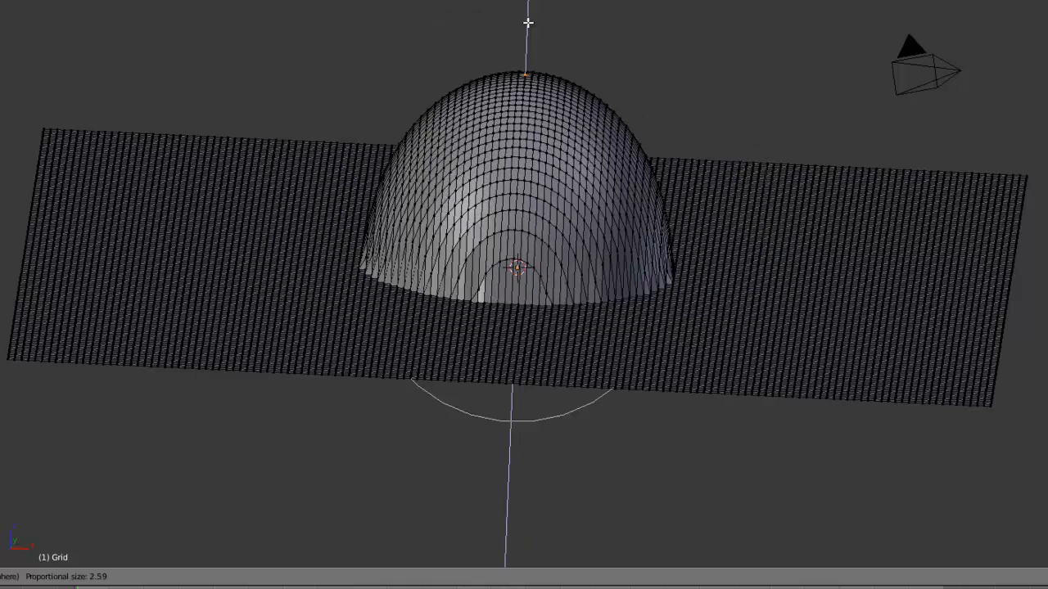
scroll(528, 23, down, 4)
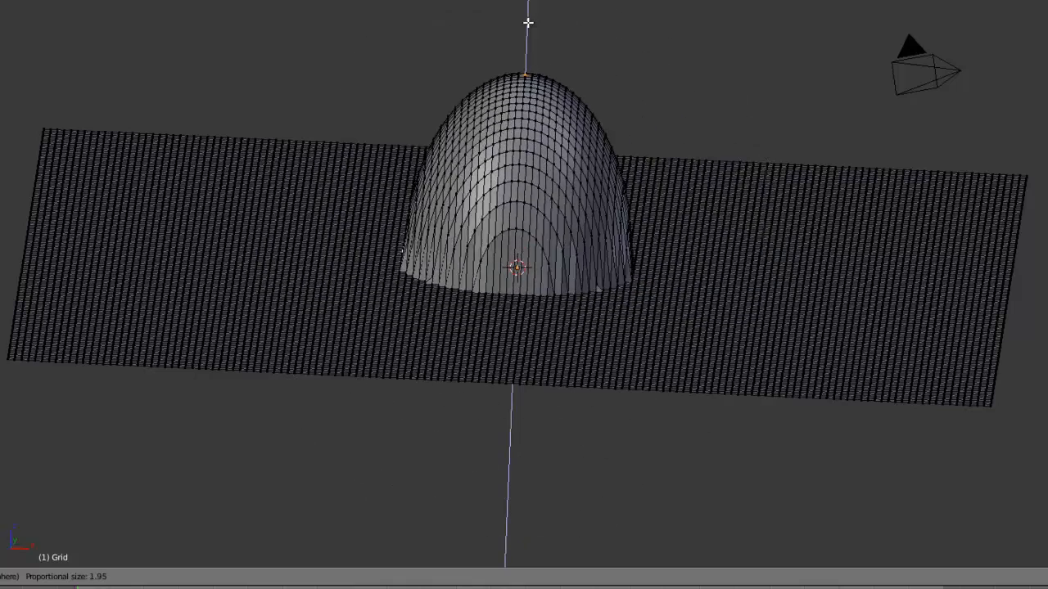
scroll(526, 52, down, 6)
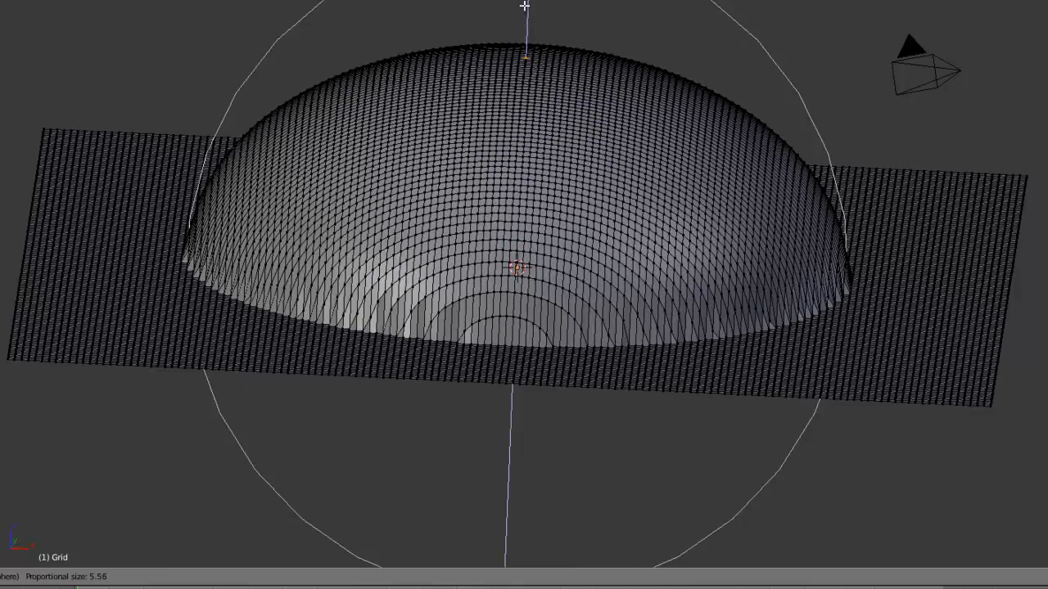
click(535, 60)
View the dome in Object Mode and undo the lift of the grid's centre vertex.
key(Tab)
middle_drag(535, 61, 479, 150)
key(Tab)
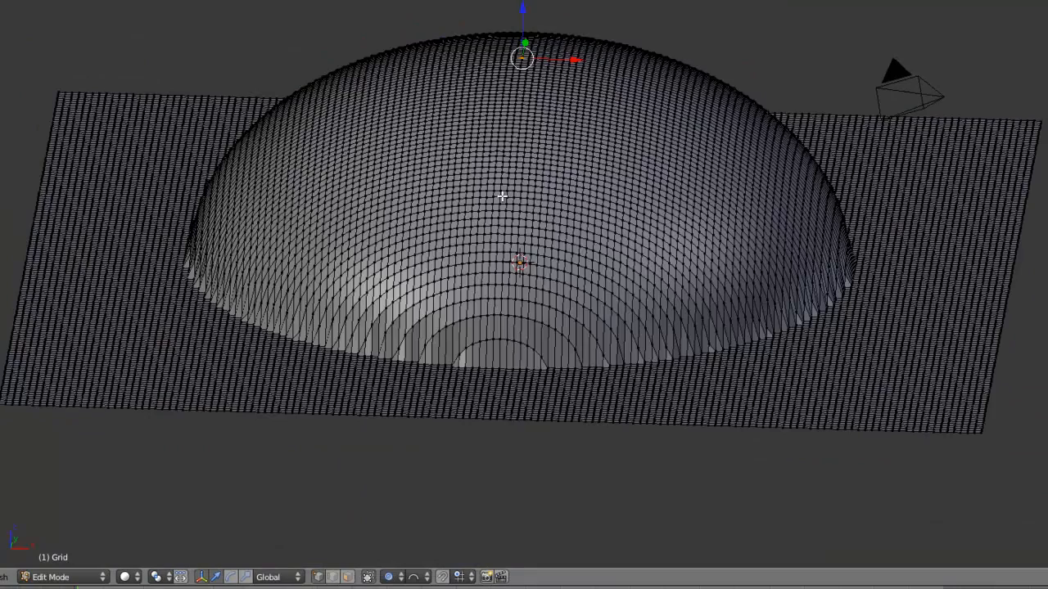
key(ctrl+z)
middle_drag(391, 358, 412, 358)
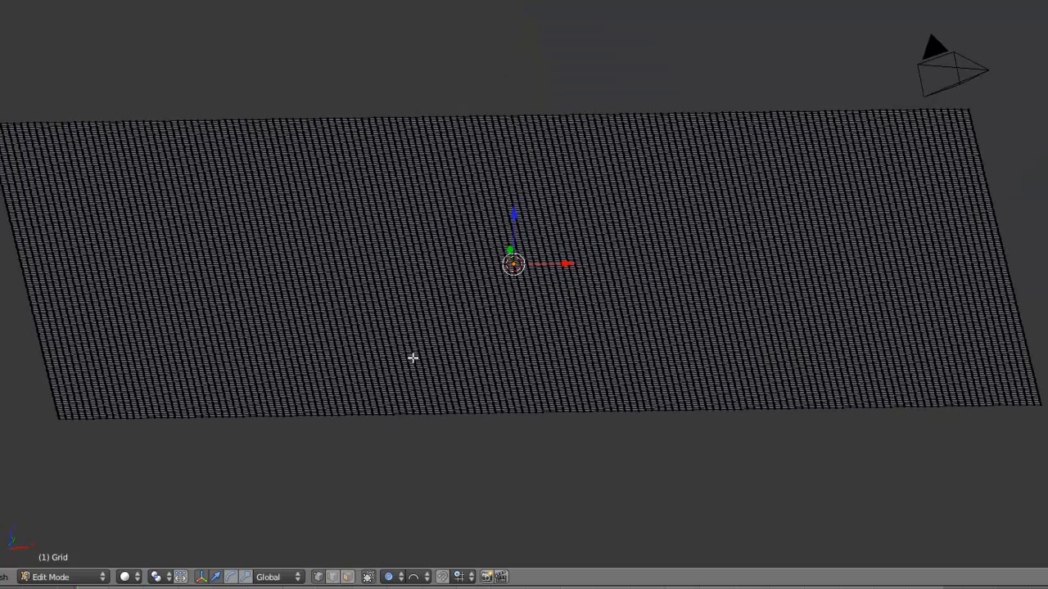
Leave Edit Mode on the grid, show the second layer containing the chair, and select the chair.
key(Tab)
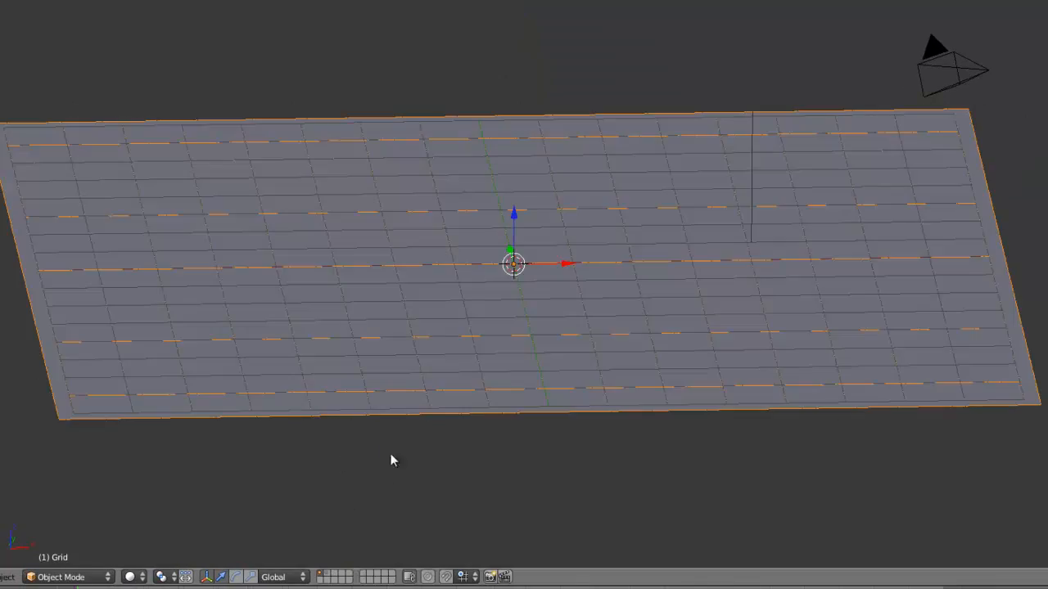
click(328, 577)
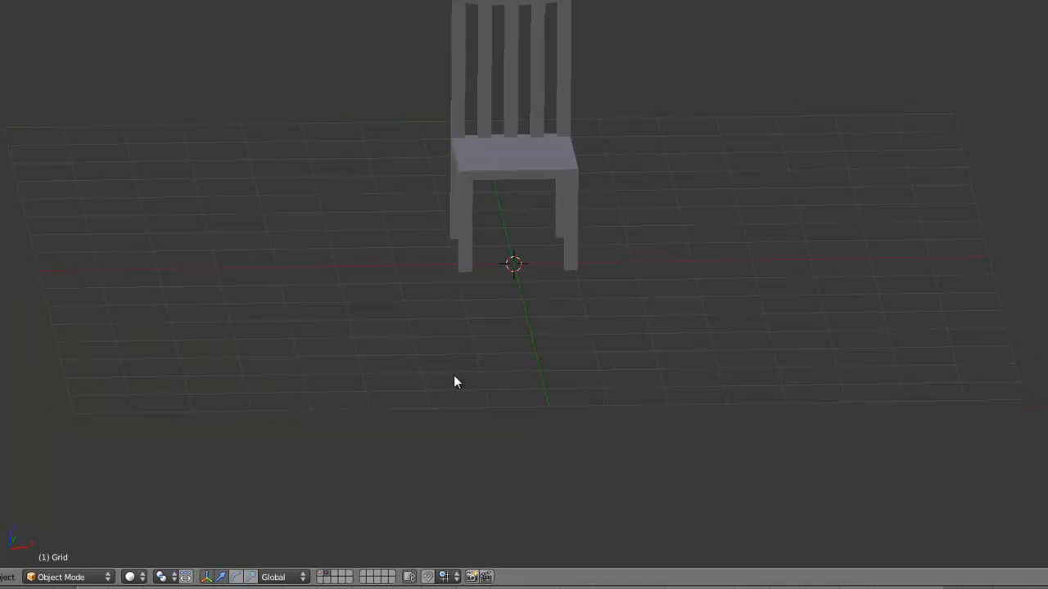
shift+middle_drag(521, 212, 492, 346)
scroll(516, 383, up, 2)
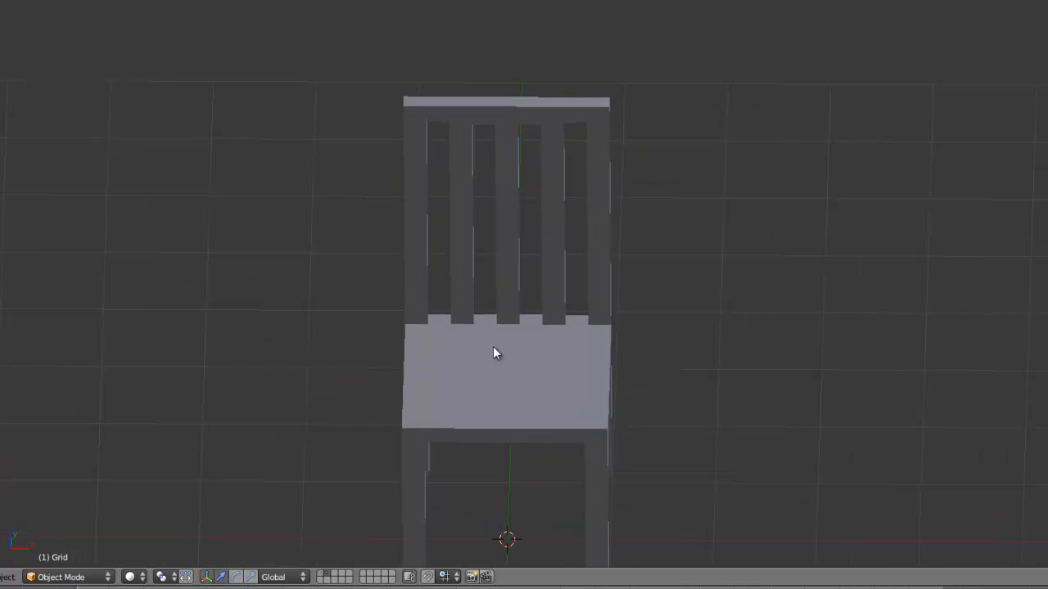
right_click(504, 105)
middle_drag(533, 385, 513, 297)
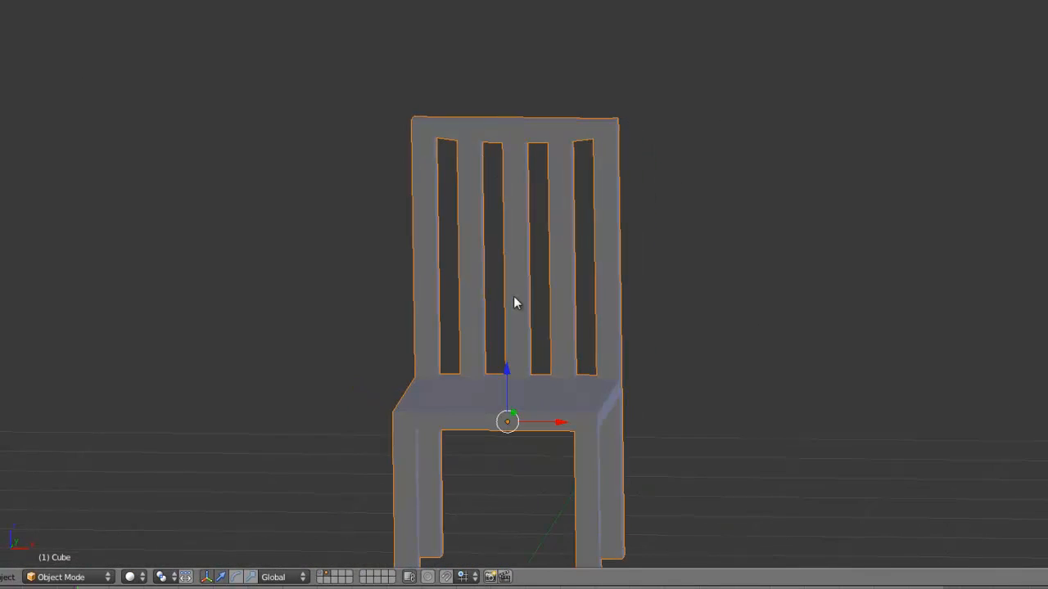
In front view, raise the middle of the backrest's top rail along Z into an arch, with proportional size about 0.91.
key(Tab)
key(KP_1)
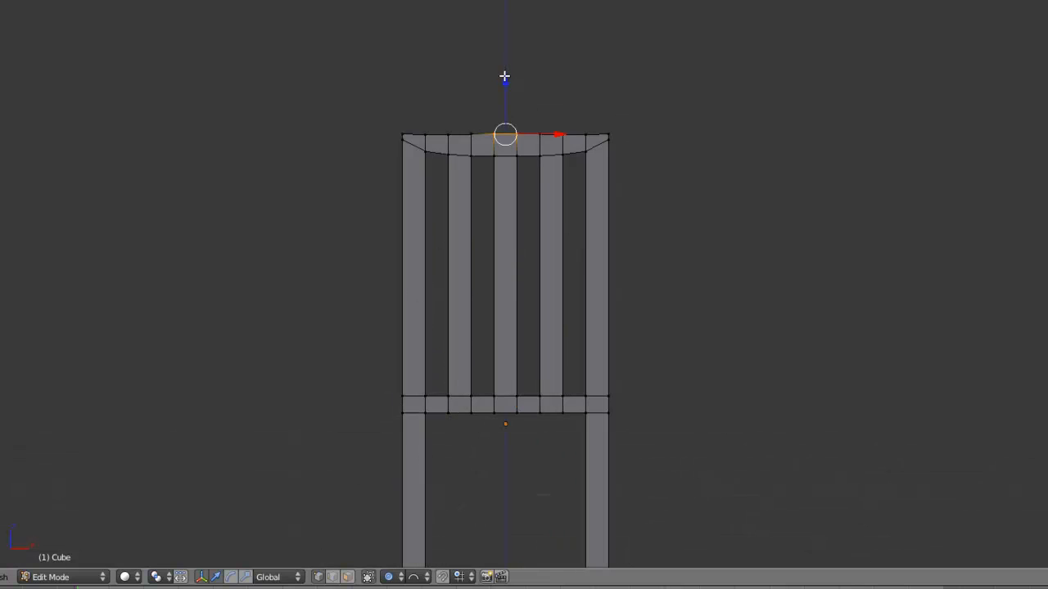
key(g)
key(z)
scroll(504, 76, up, 5)
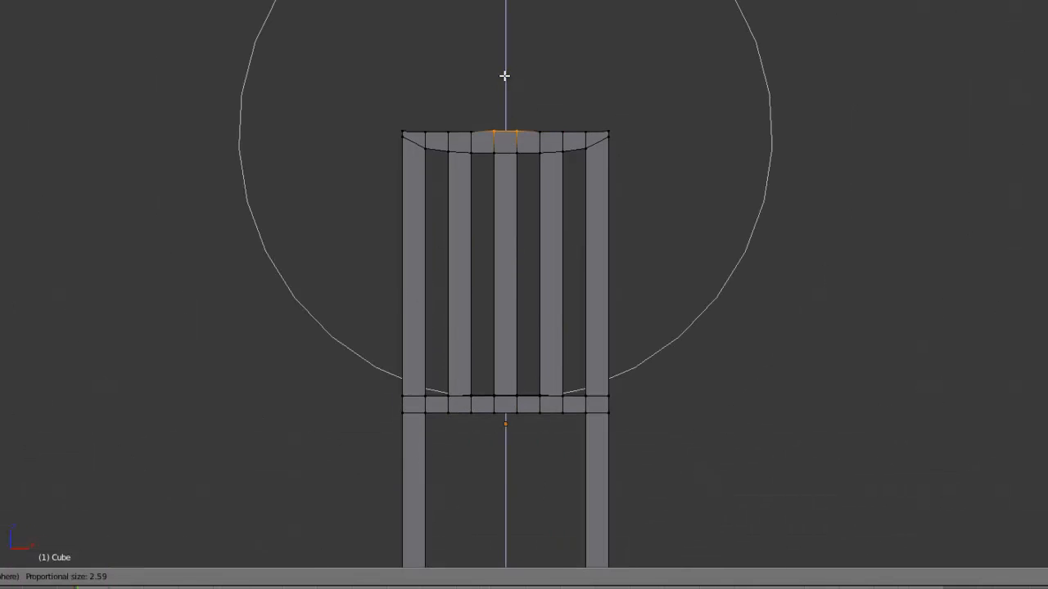
scroll(505, 69, up, 3)
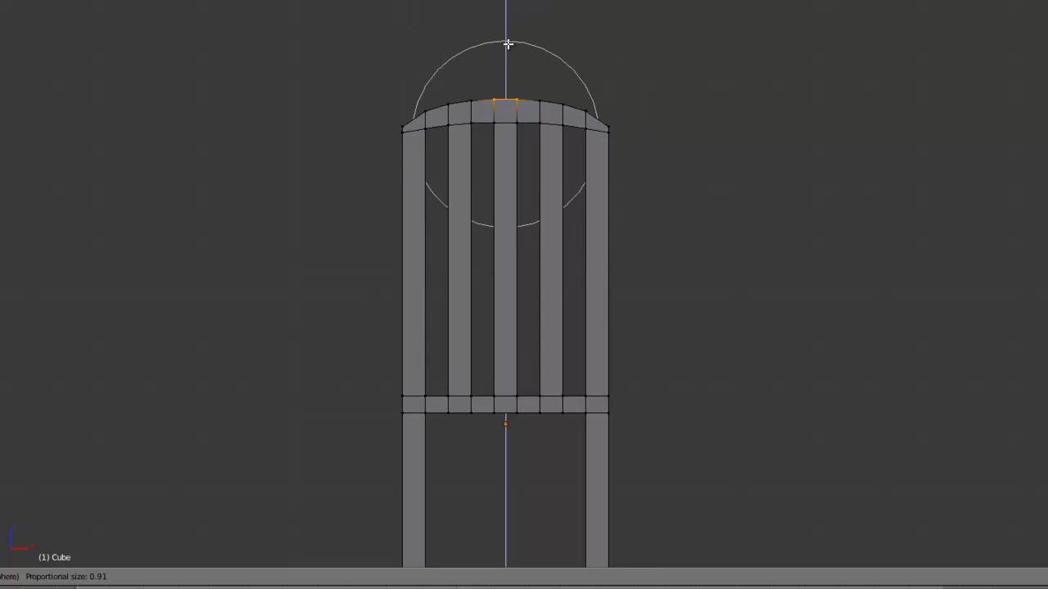
click(508, 39)
key(Tab)
middle_drag(673, 47, 643, 131)
In front view, lower the middle of the backrest's top rail along Z into a concave curve, with proportional size about 1.10.
key(KP_1)
key(Tab)
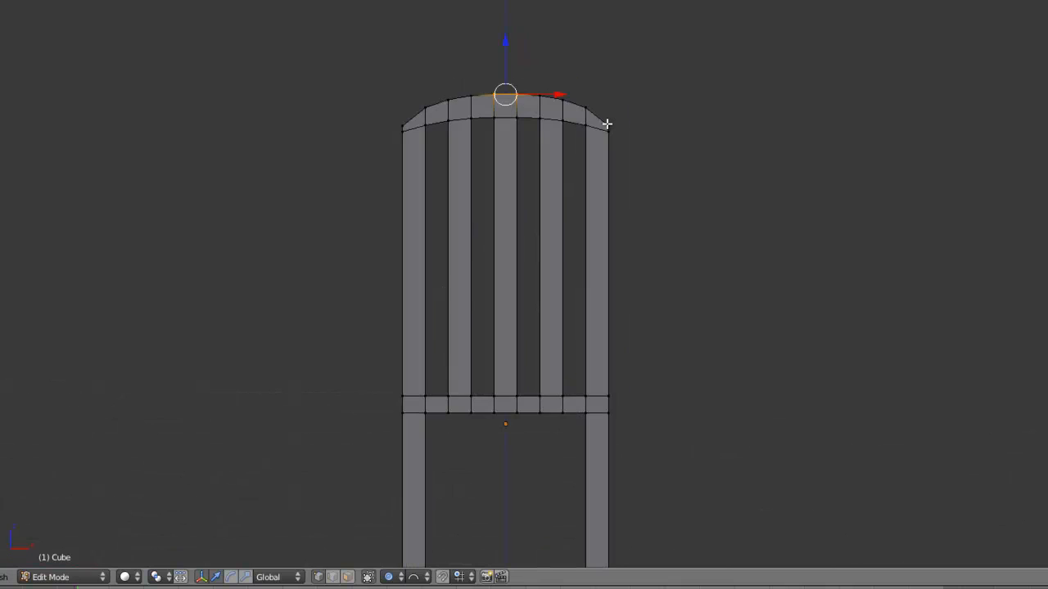
key(Tab)
key(Tab)
key(g)
key(z)
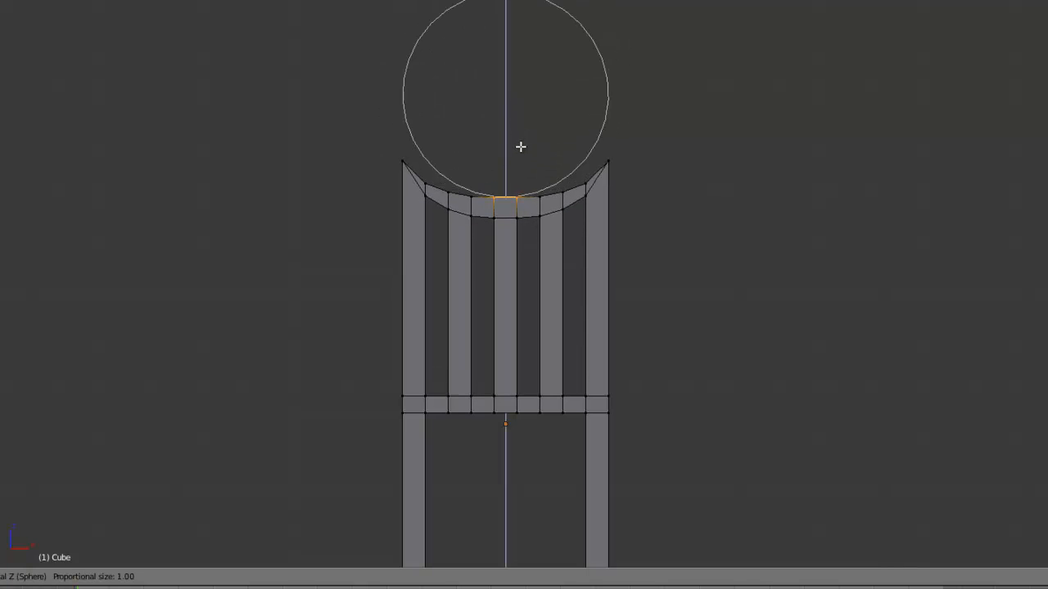
scroll(521, 147, up, 2)
scroll(523, 163, down, 2)
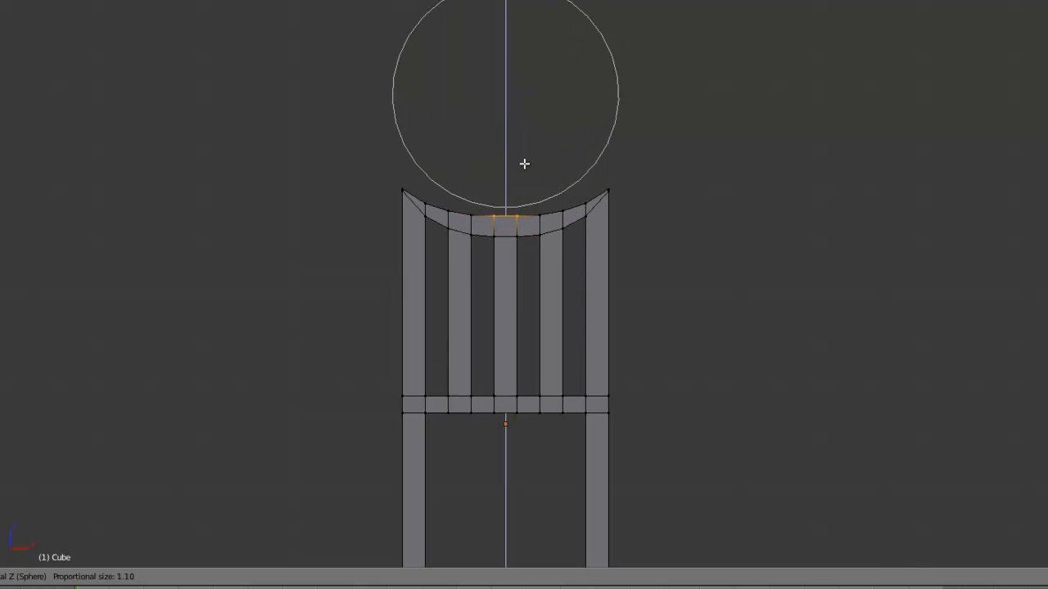
click(530, 226)
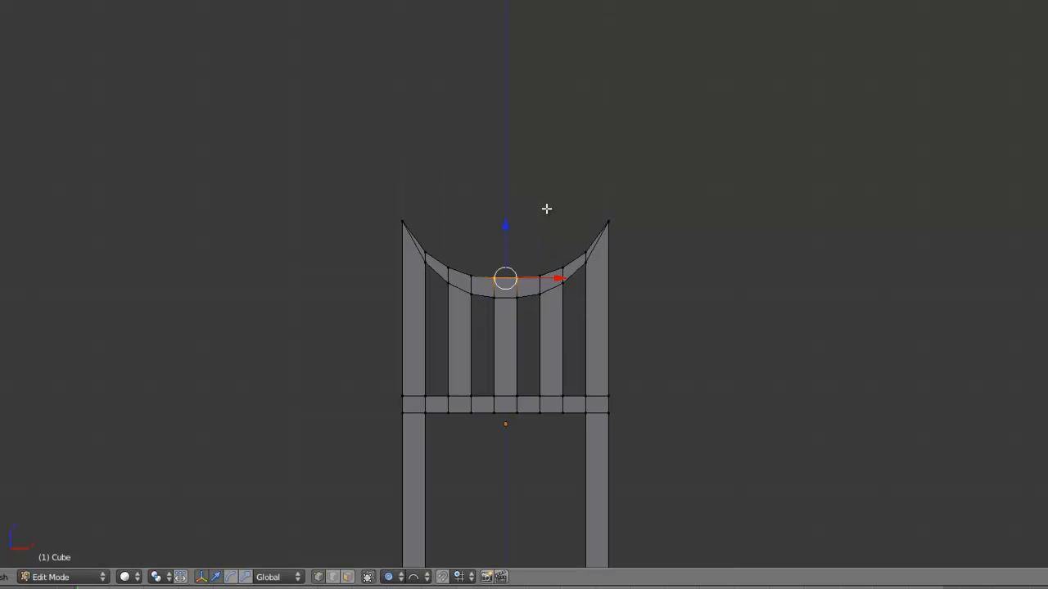
Disable proportional editing and move the chair's entire curved top rail up along Z, selecting it in wireframe.
click(393, 577)
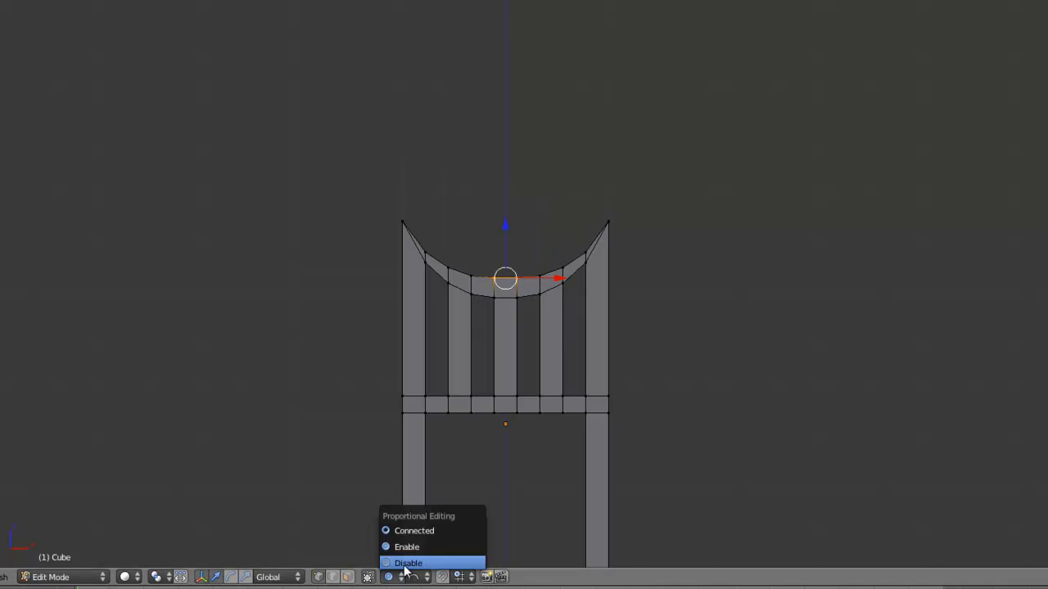
click(410, 557)
key(z)
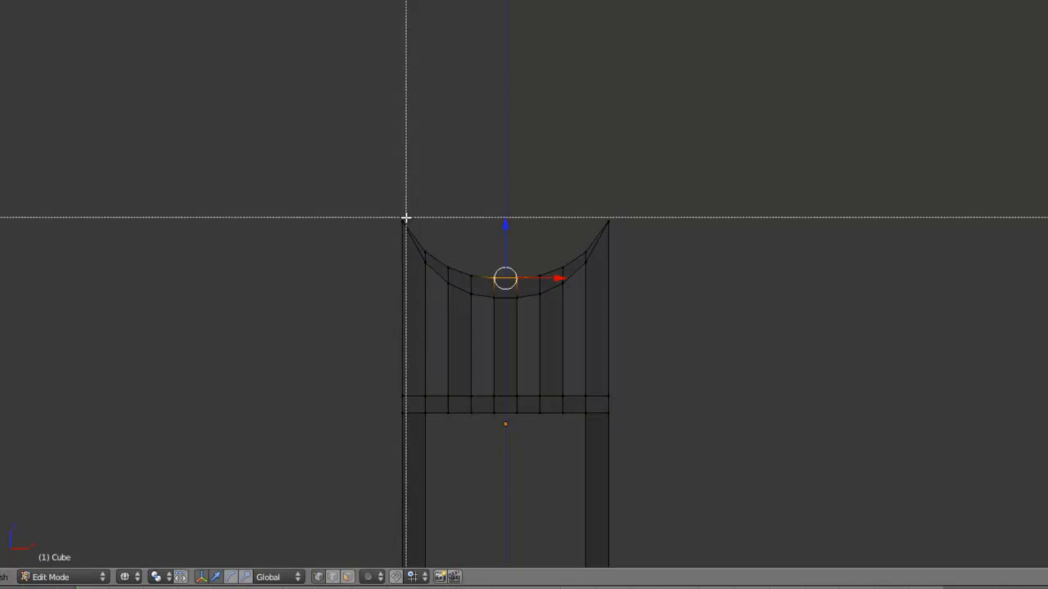
drag(389, 176, 659, 305)
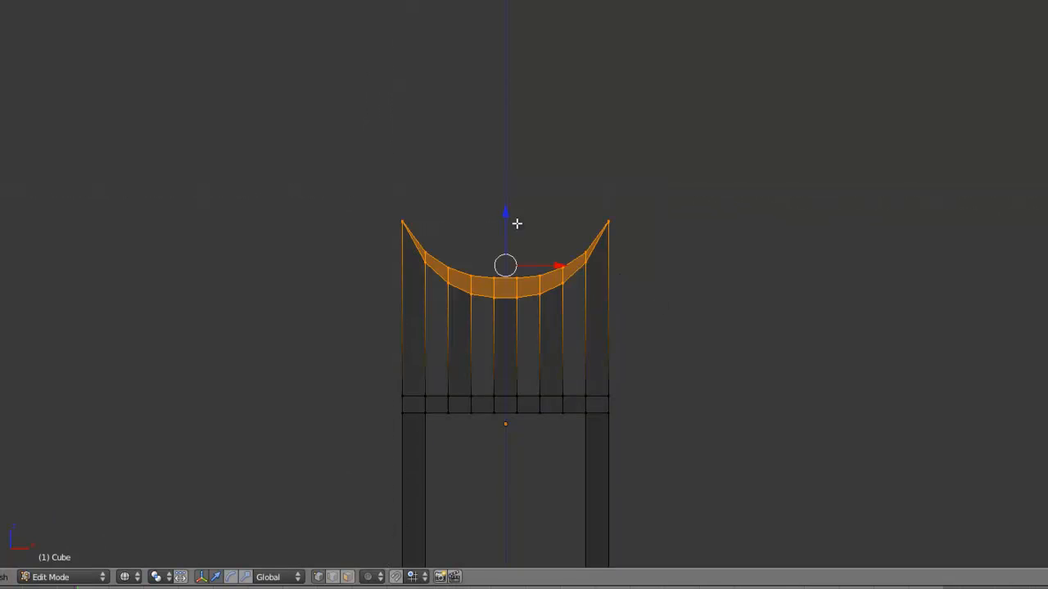
mouse_move(504, 220)
mouse_down()
mouse_move(505, 39)
mouse_move(506, 48)
mouse_up()
Return the chair to Object Mode with solid shading and view the reshaped backrest from an angle.
key(Tab)
scroll(573, 131, down, 3)
middle_drag(595, 120, 493, 202)
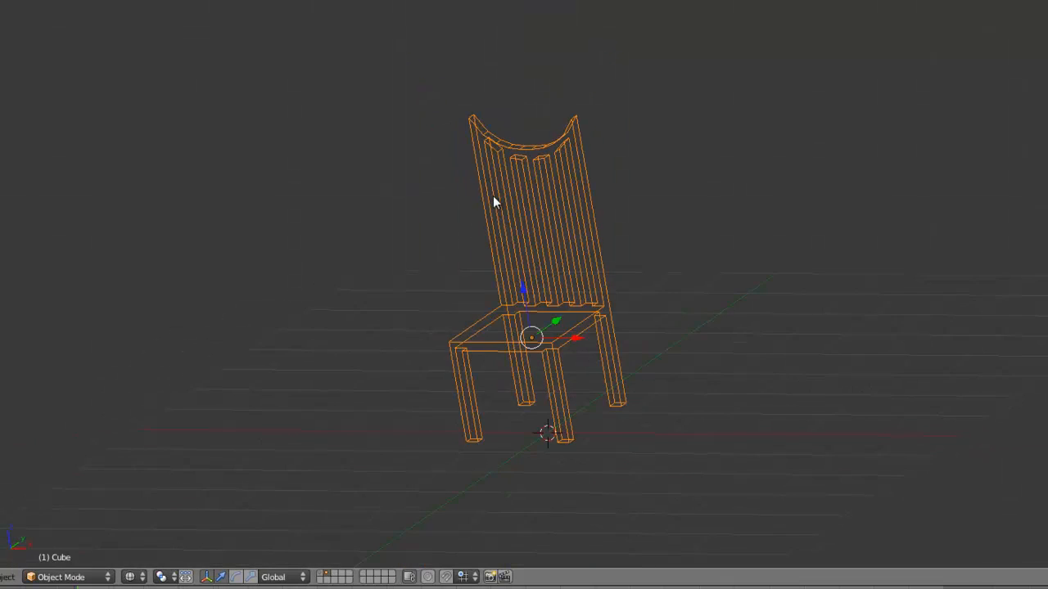
key(z)
middle_drag(620, 191, 588, 308)
Show the first layer again, select the grid plane, and put it into Edit Mode.
click(319, 575)
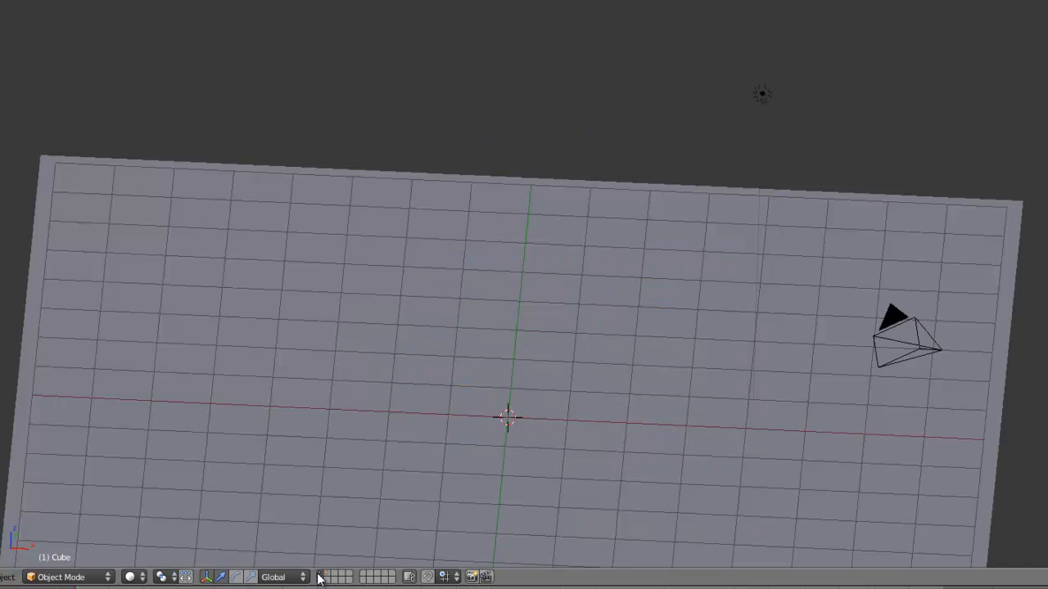
scroll(519, 398, down, 3)
middle_drag(495, 447, 550, 343)
scroll(504, 385, up, 2)
scroll(503, 384, down, 2)
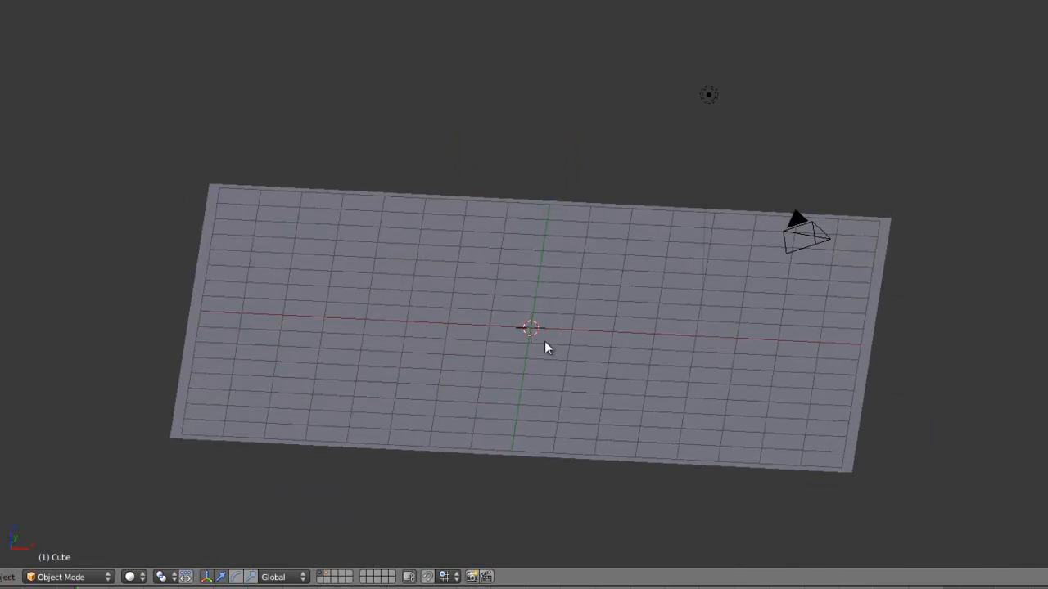
scroll(544, 340, up, 2)
right_click(449, 371)
key(Tab)
middle_drag(499, 410, 429, 475)
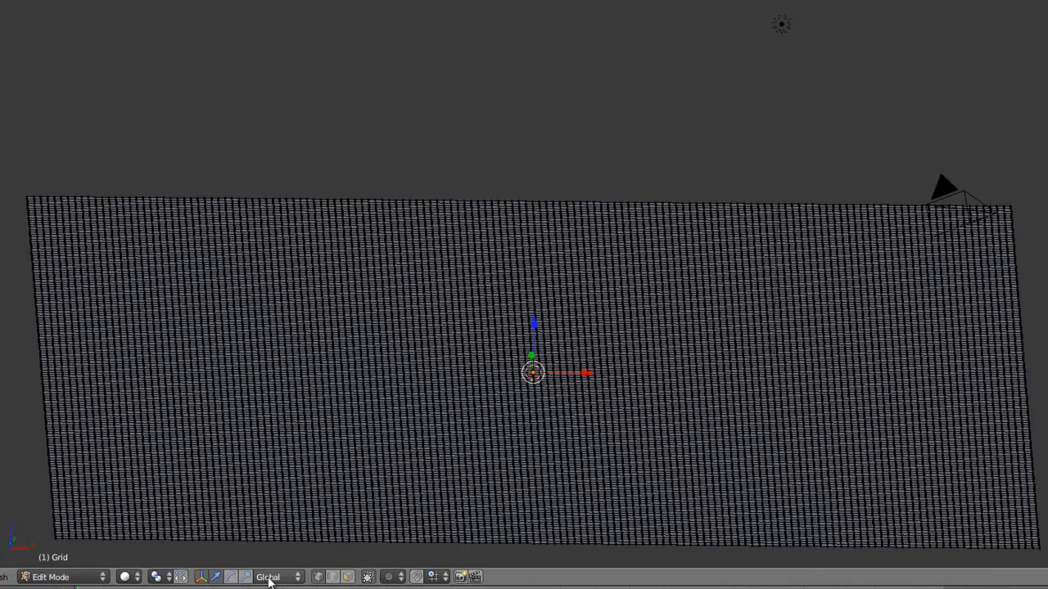
Enable proportional editing with Smooth falloff and try raising the grid's centre vertex along Z, with proportional size about 1.21.
click(396, 577)
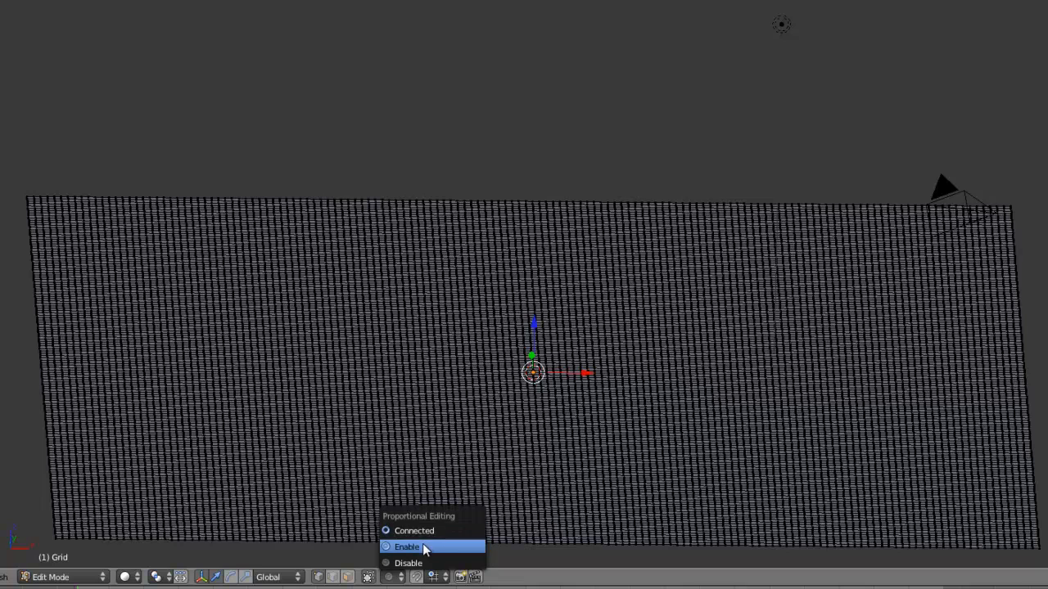
click(423, 545)
click(419, 578)
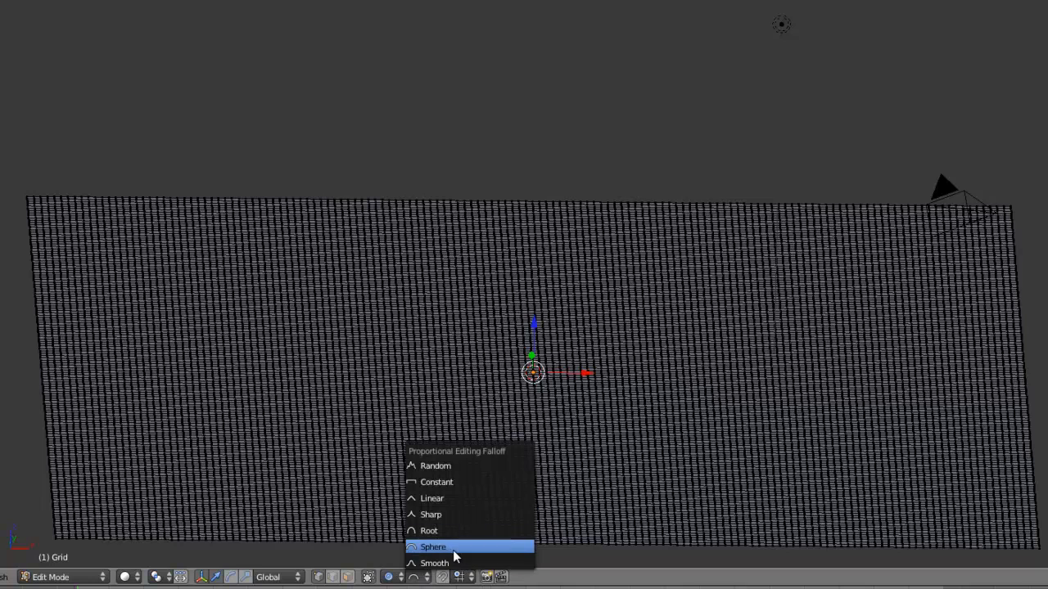
click(457, 563)
middle_drag(543, 510, 531, 354)
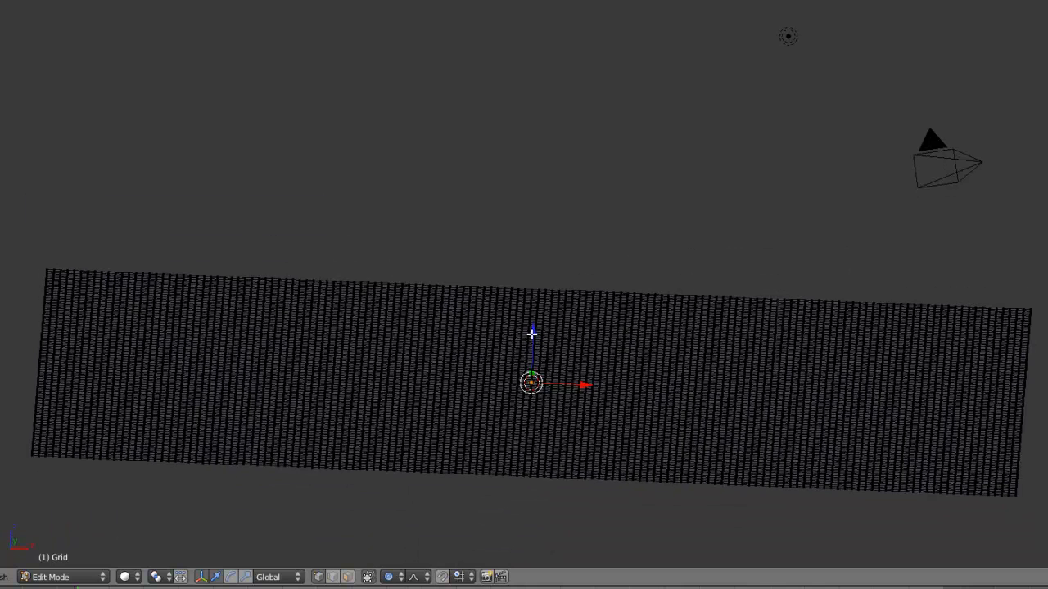
key(g)
key(z)
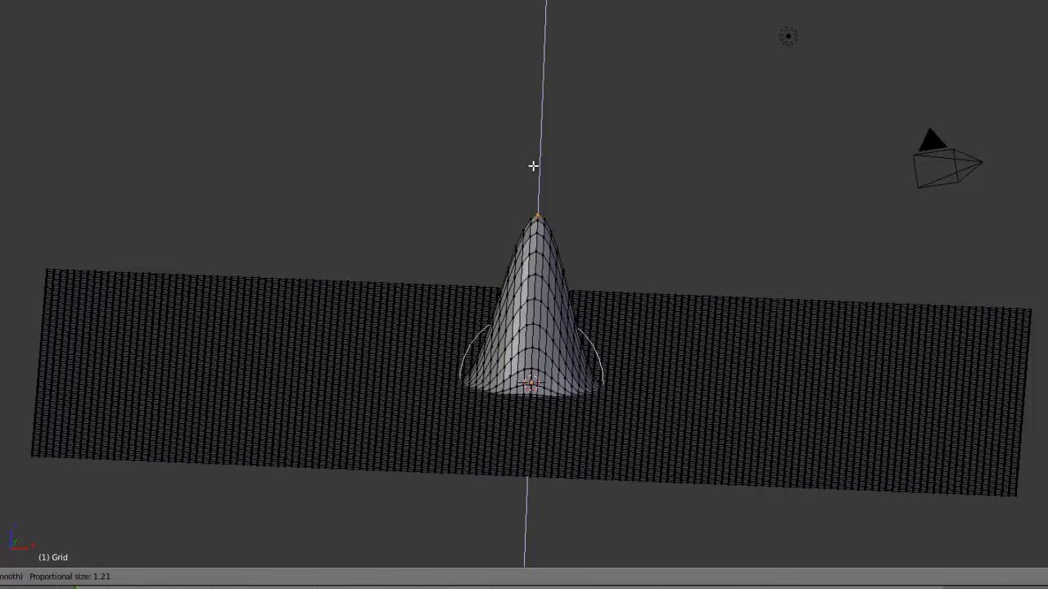
right_click(533, 167)
Switch the falloff to Sharp and try raising the grid's centre vertex along Z, with proportional size about 1.95.
click(414, 577)
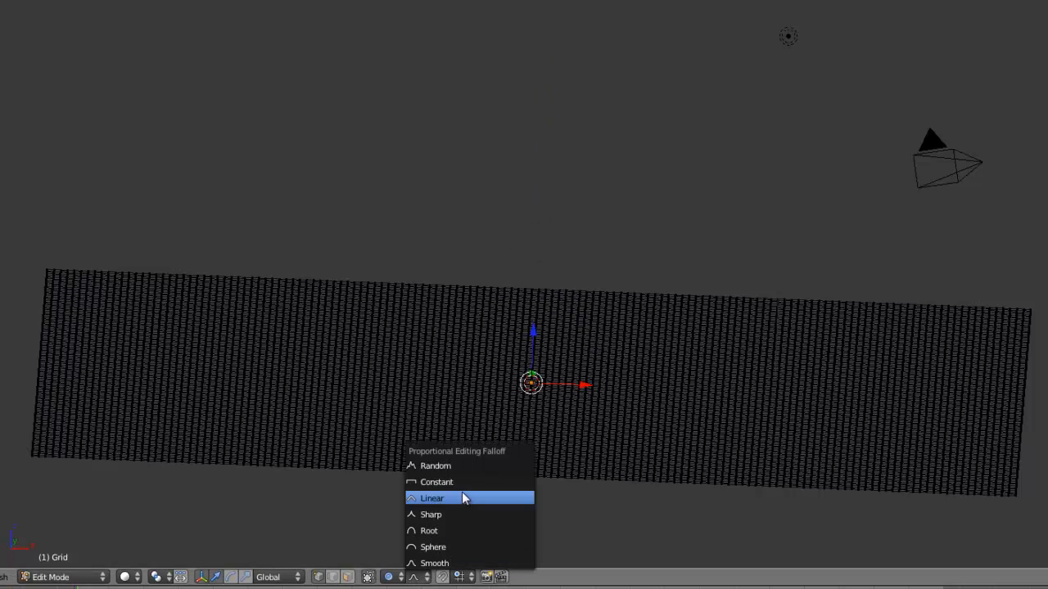
click(451, 514)
key(g)
key(z)
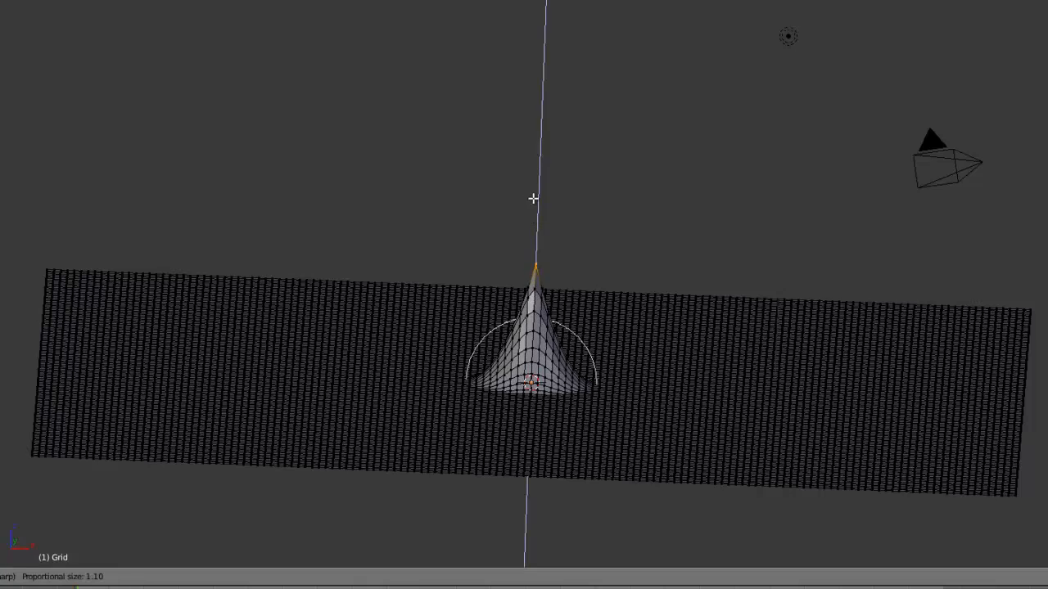
scroll(533, 155, down, 3)
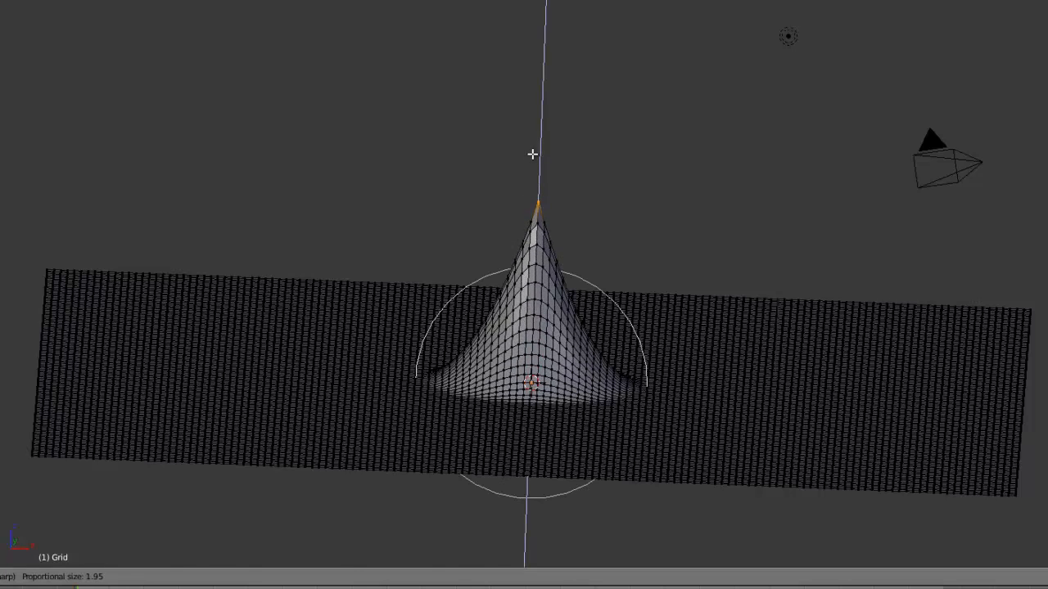
right_click(532, 154)
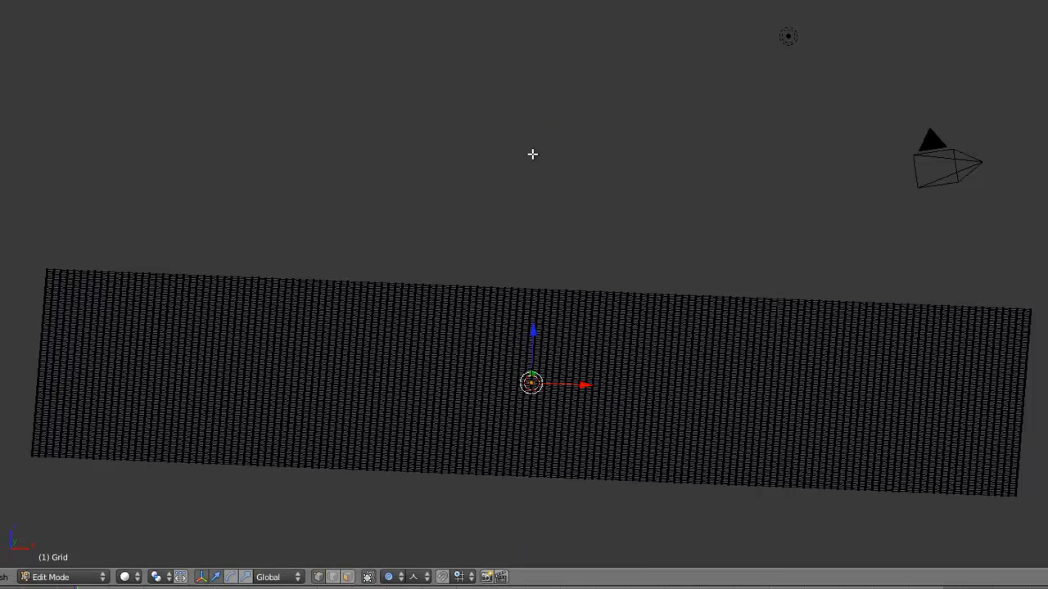
Switch the falloff to Root and raise the grid's centre vertex along Z into a dome, with proportional size about 3.14.
click(393, 577)
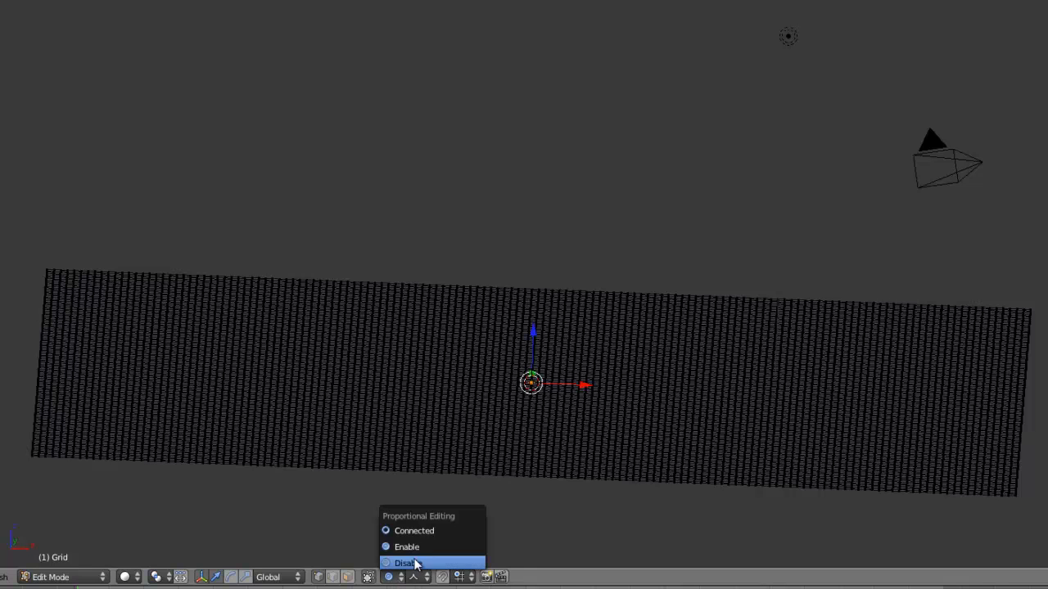
click(429, 548)
click(414, 577)
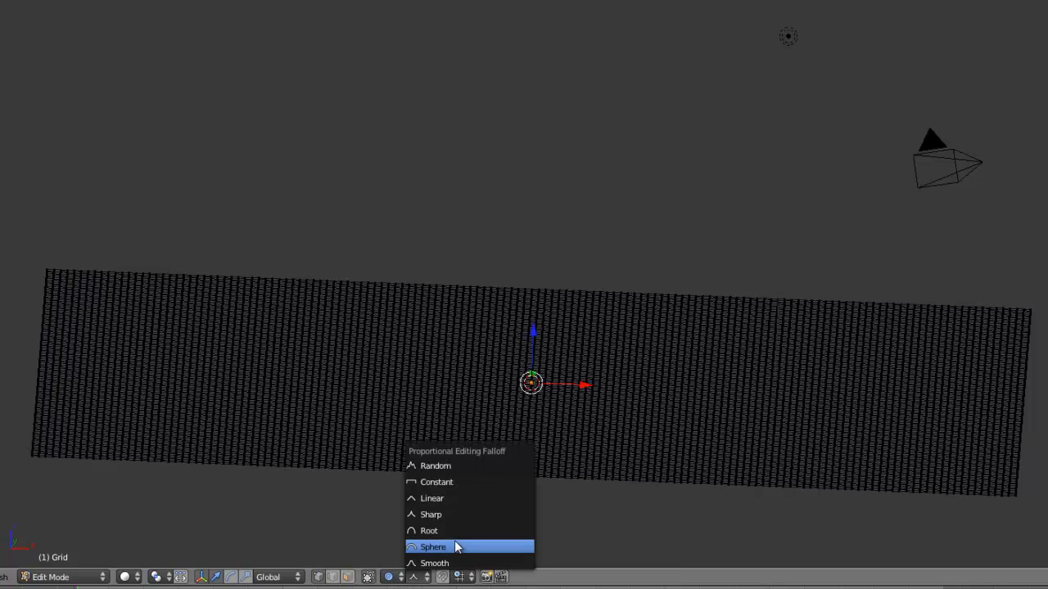
click(458, 547)
key(g)
key(z)
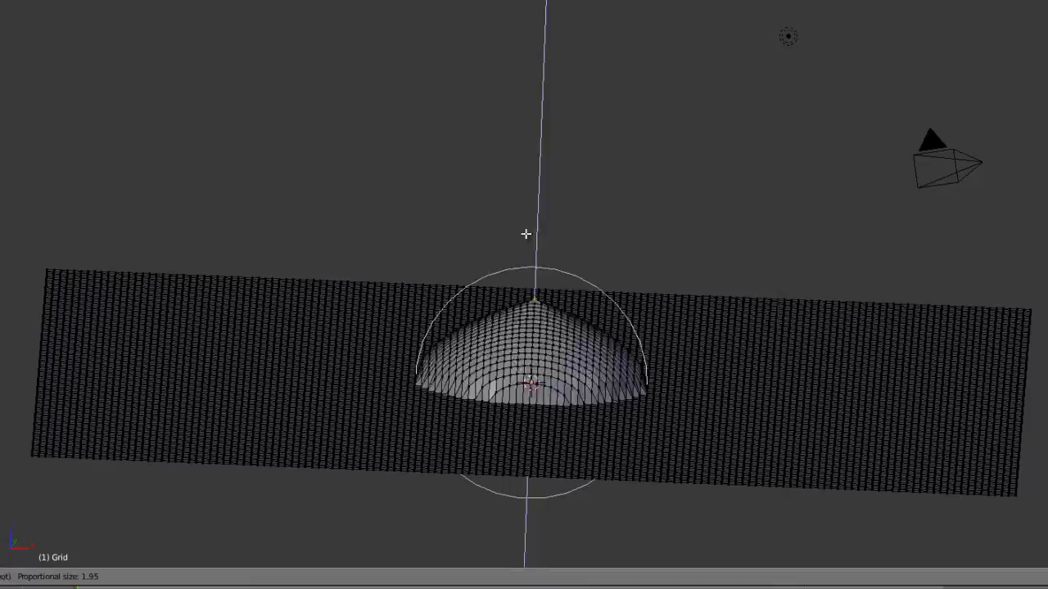
scroll(522, 150, down, 8)
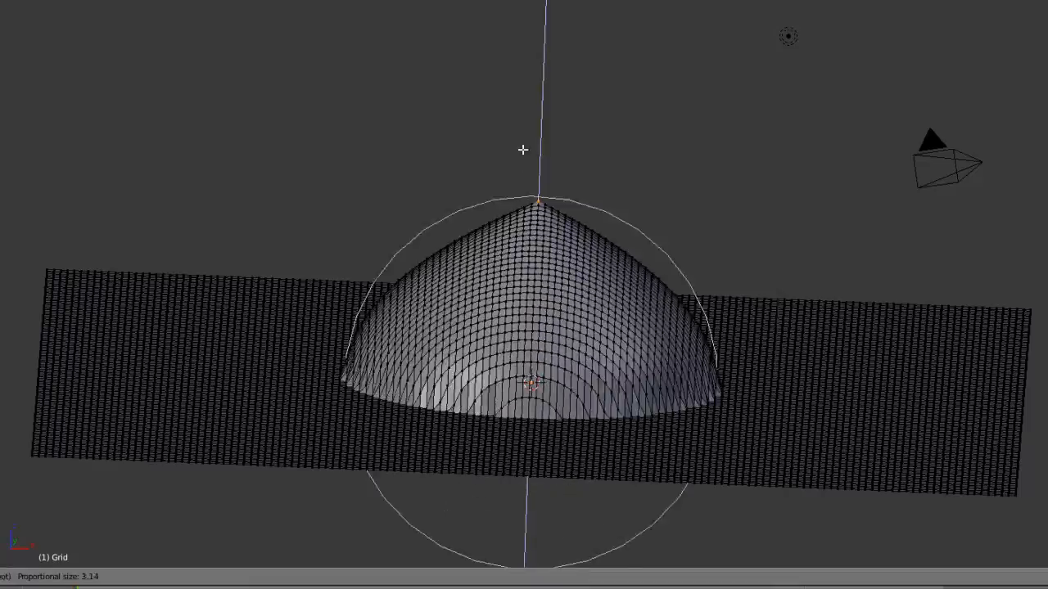
click(521, 150)
Inspect the raised dome from several angles and undo the move.
middle_drag(439, 335, 655, 287)
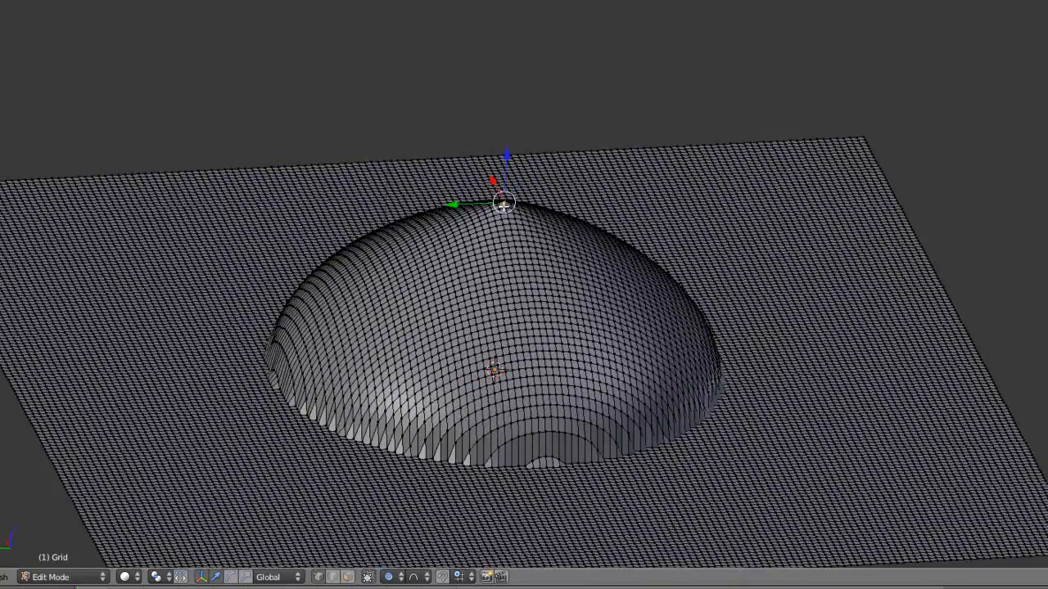
middle_drag(753, 419, 383, 377)
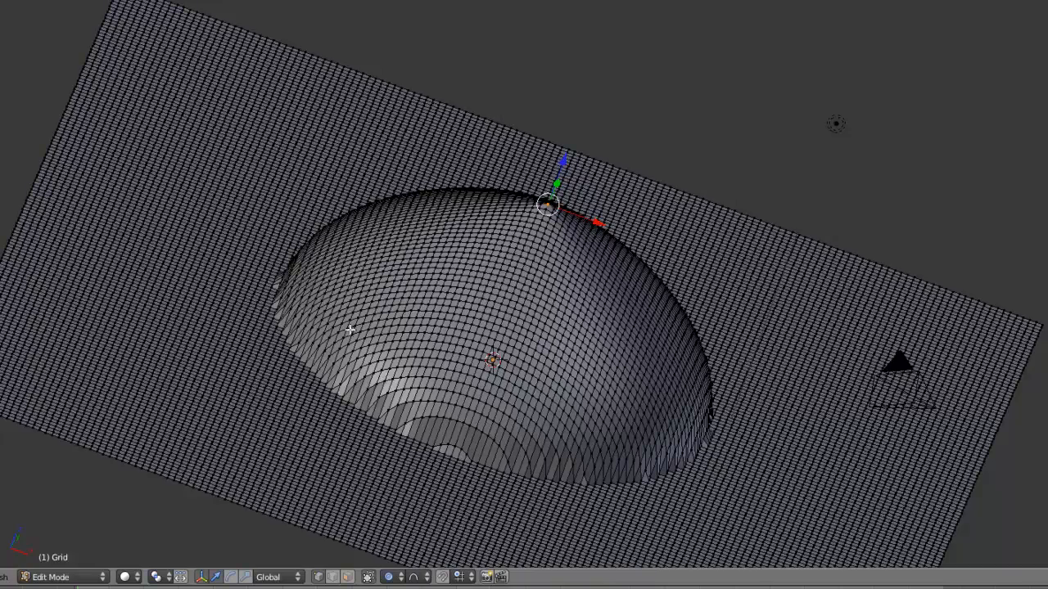
middle_drag(349, 329, 349, 368)
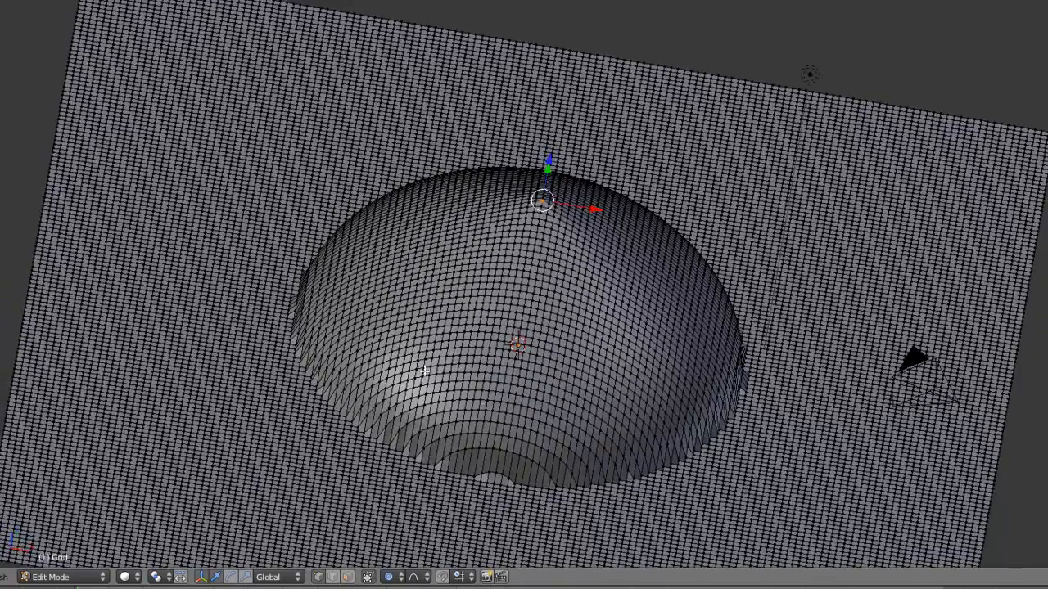
middle_drag(424, 373, 430, 436)
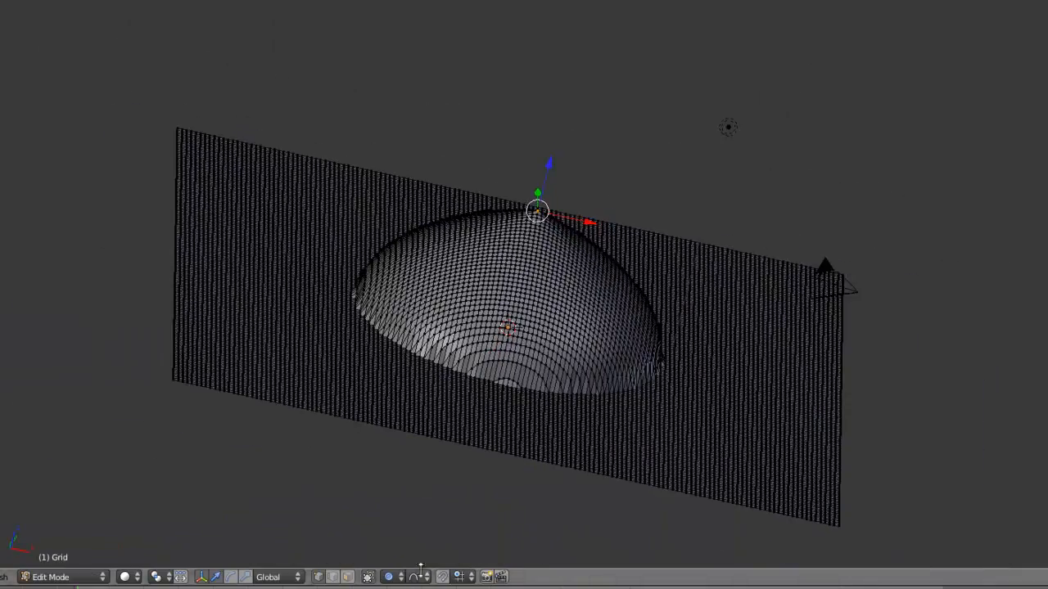
key(ctrl+z)
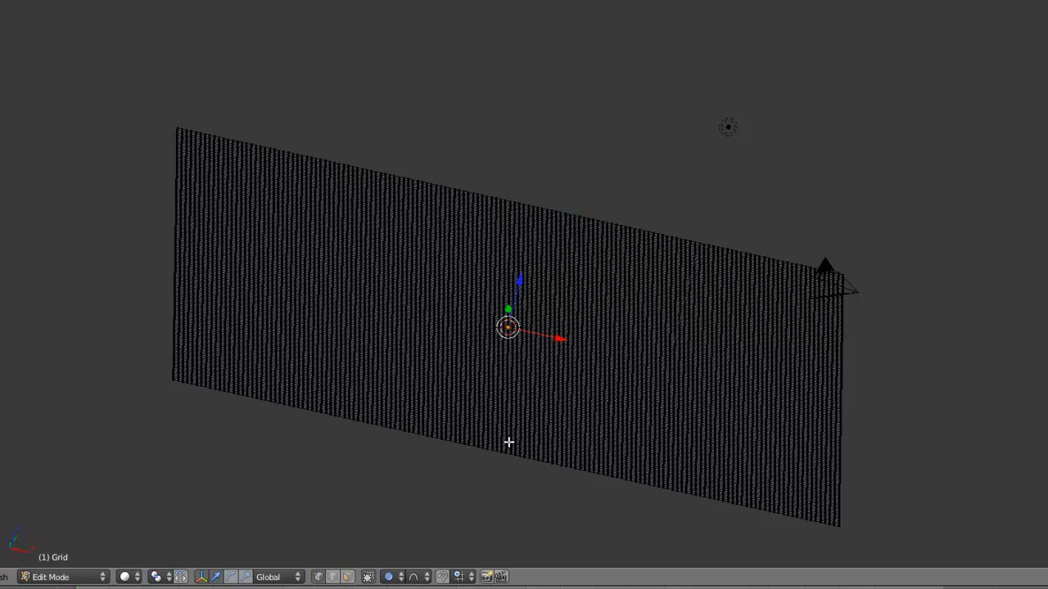
Set proportional editing to Connected and raise the centre vertex along Z into a wide faceted dome with Root falloff.
click(397, 578)
click(425, 532)
middle_drag(310, 280, 292, 348)
scroll(471, 314, up, 3)
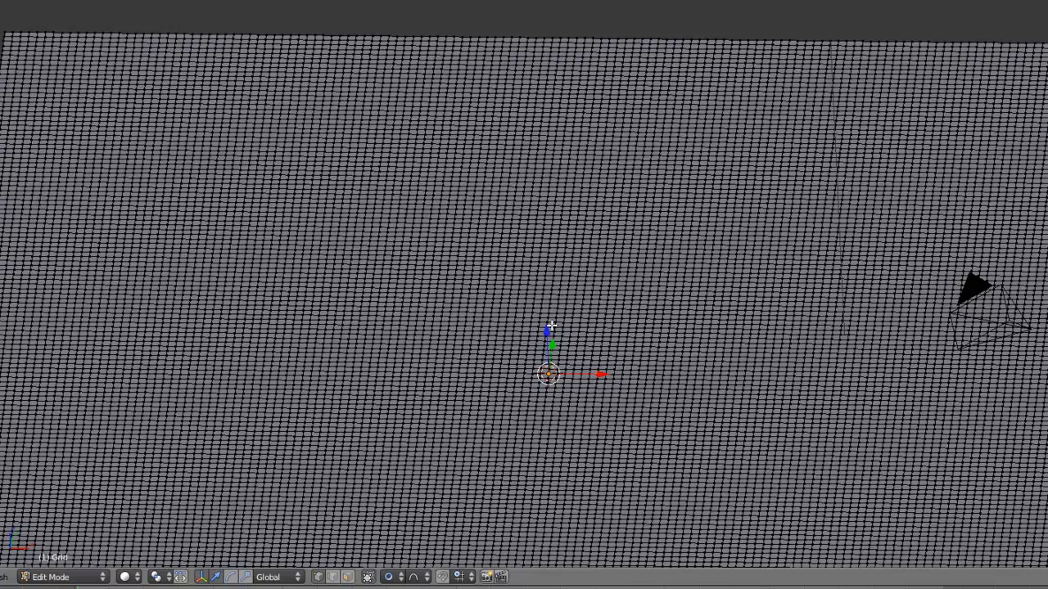
key(g)
key(z)
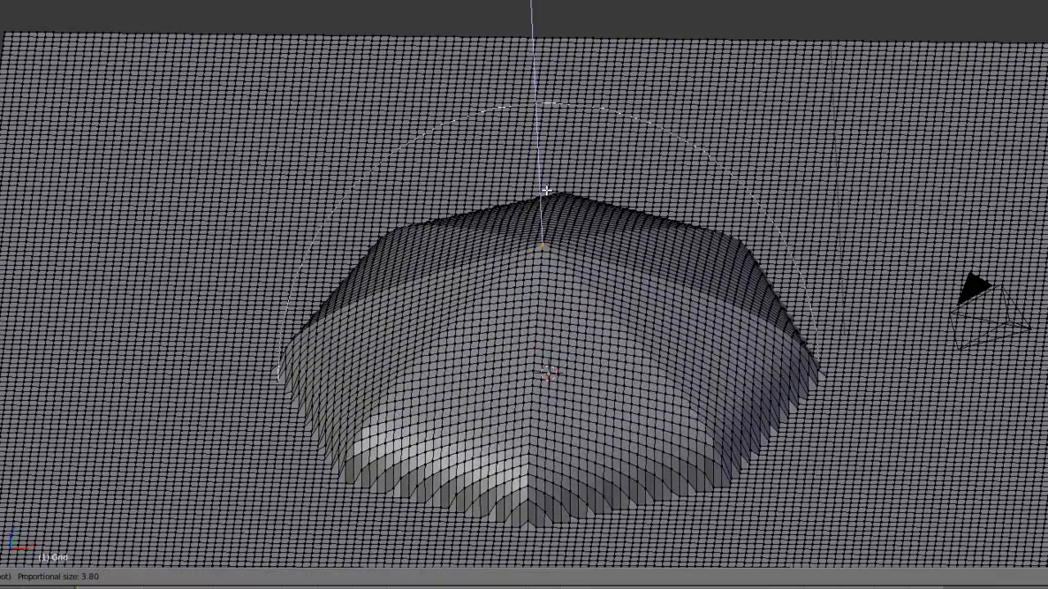
scroll(544, 137, down, 3)
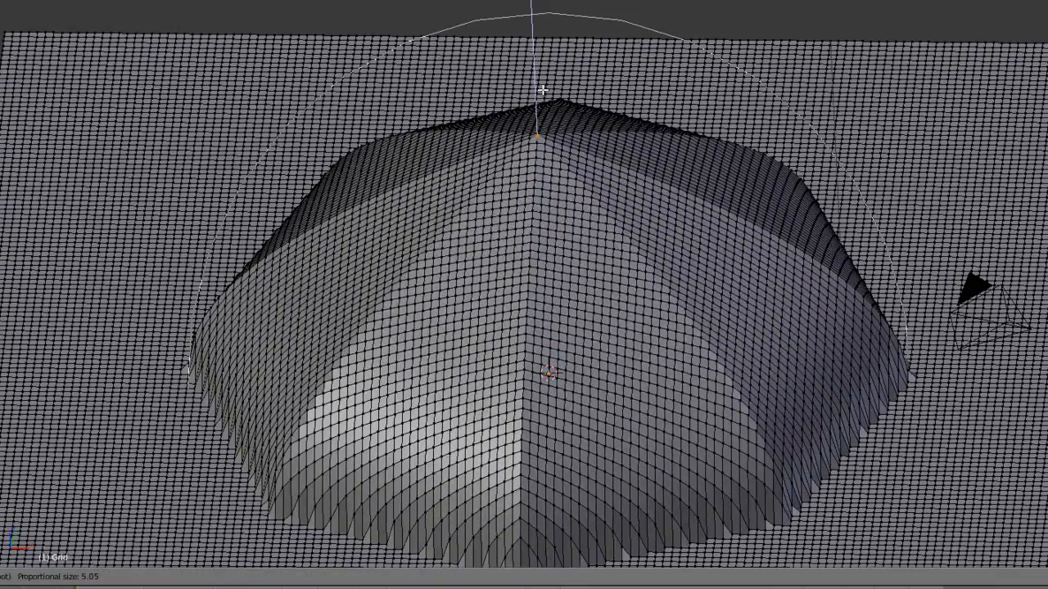
scroll(538, 67, down, 5)
click(537, 66)
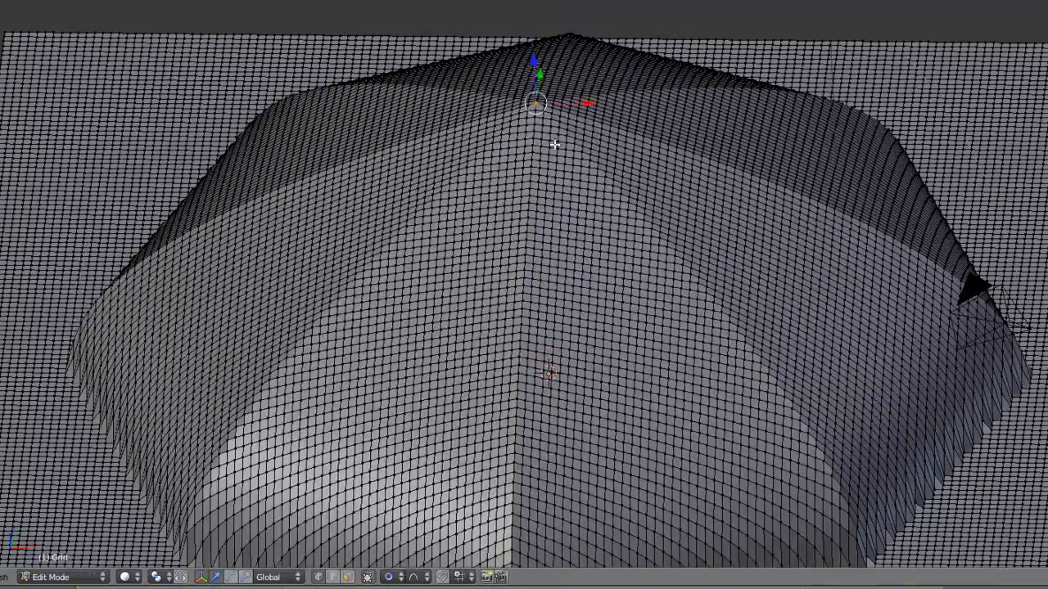
Inspect the faceted dome, including in Object Mode, and undo it in Edit Mode.
scroll(603, 322, down, 3)
middle_drag(603, 321, 662, 234)
key(Tab)
key(Tab)
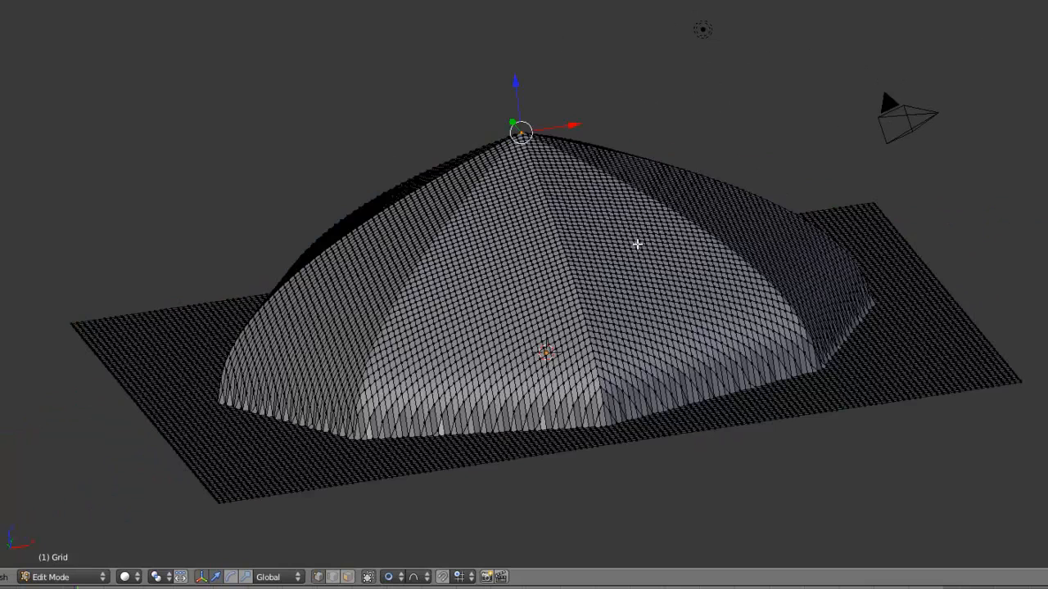
key(ctrl+z)
Switch the falloff to Sharp, raise the grid's centre vertex along Z, and view the result in Object Mode.
click(415, 577)
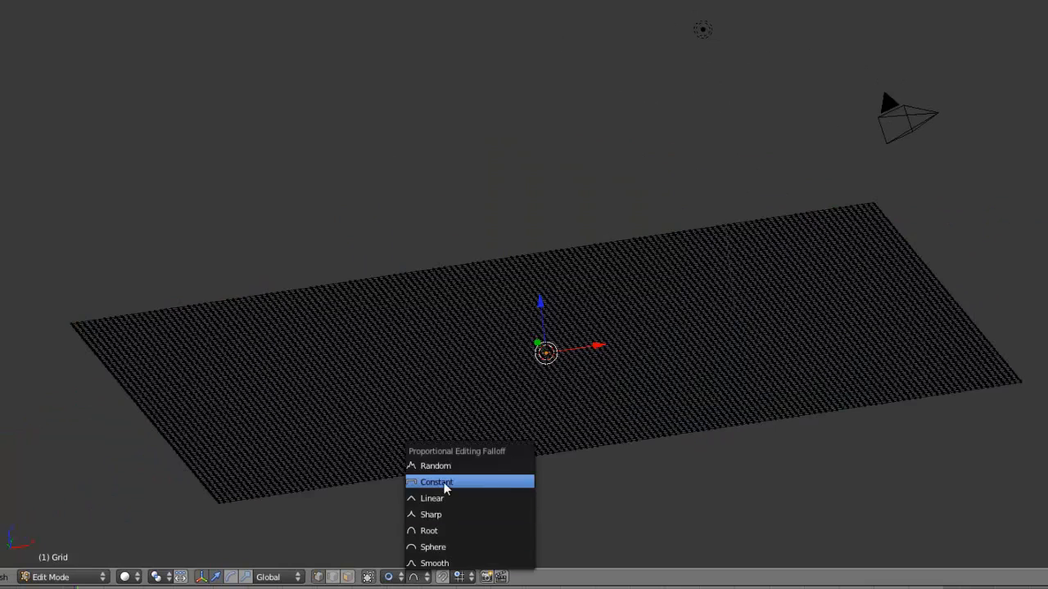
click(459, 514)
middle_drag(603, 507, 532, 376)
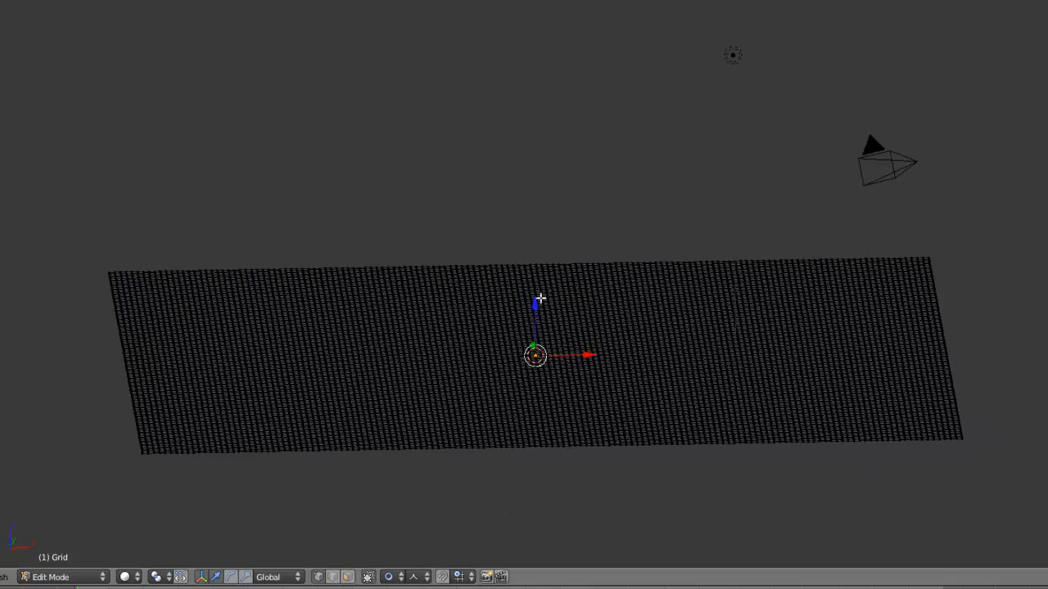
drag(534, 308, 536, 58)
scroll(535, 164, up, 4)
key(Tab)
middle_drag(692, 238, 795, 295)
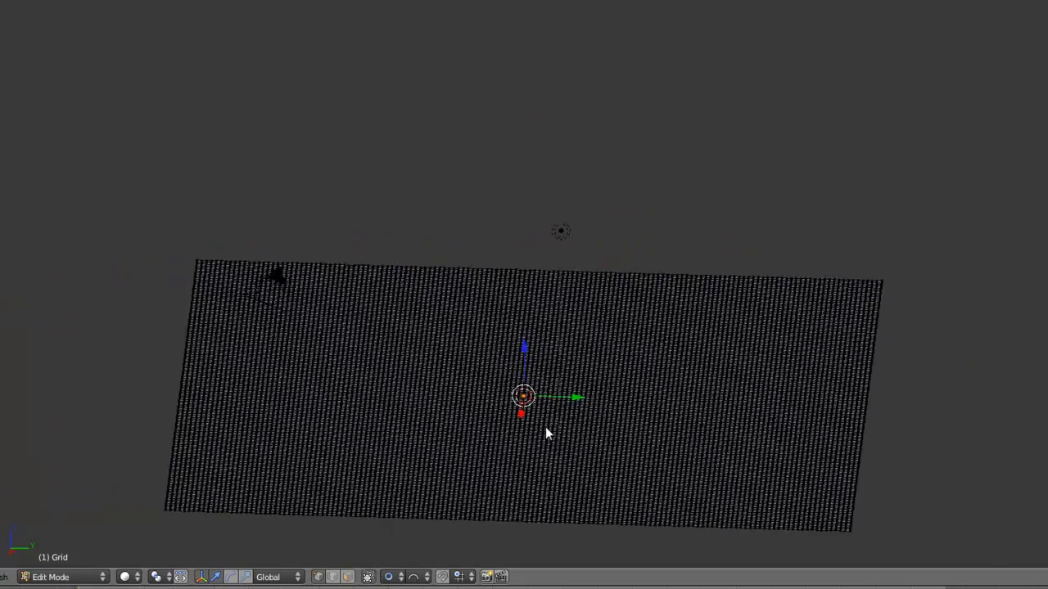
Set the falloff to Random and raise the grid's centre vertex along Z with an enlarged influence, forming a jagged, spiky mound.
mouse_move(545, 431)
middle_down()
mouse_move(550, 399)
mouse_move(558, 443)
mouse_move(542, 420)
middle_up()
scroll(543, 420, up, 3)
click(422, 579)
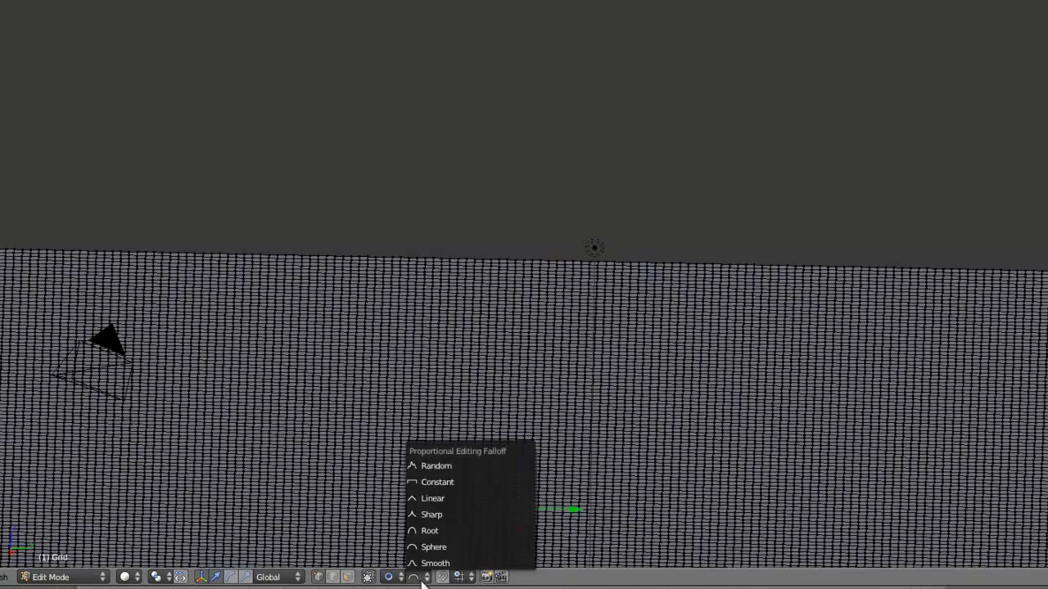
click(472, 469)
scroll(479, 475, down, 3)
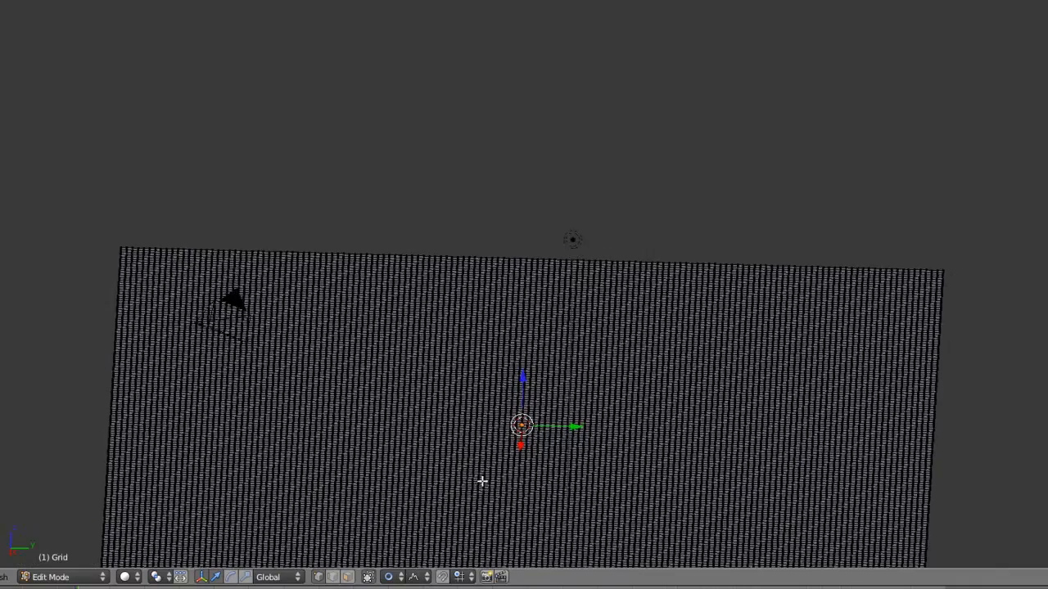
mouse_move(482, 482)
middle_down()
mouse_move(480, 451)
mouse_move(481, 464)
middle_up()
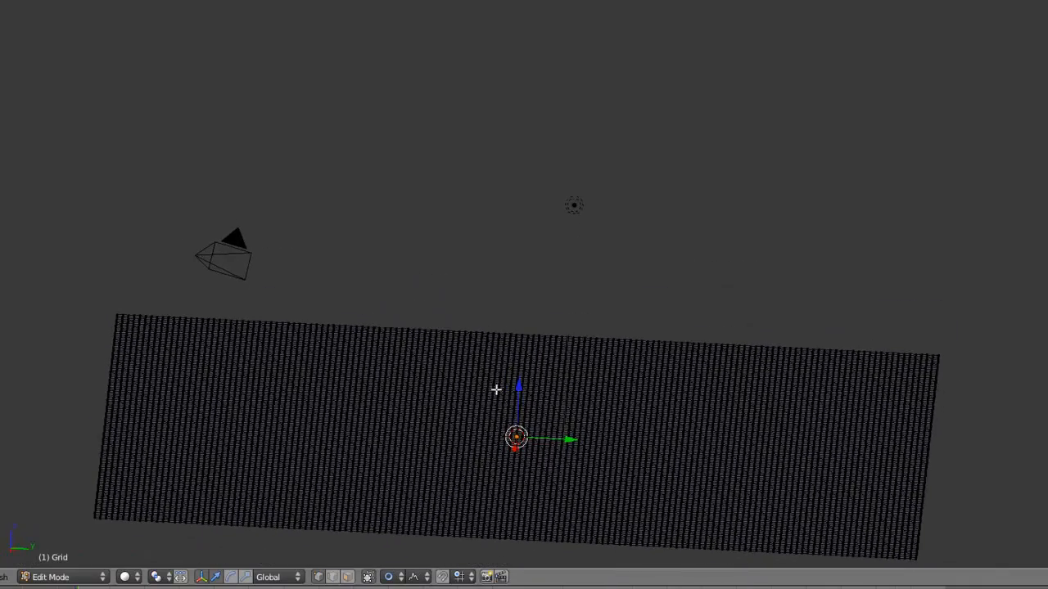
drag(525, 376, 528, 364)
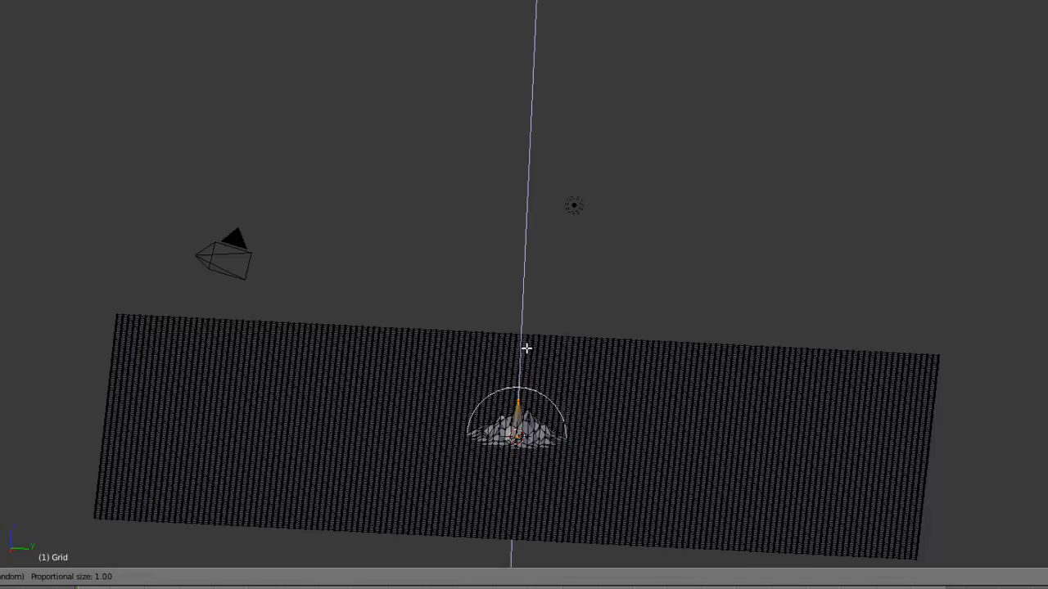
scroll(514, 278, down, 9)
drag(522, 305, 489, 215)
scroll(491, 202, down, 5)
scroll(489, 168, up, 1)
In Object Mode, add a Subdivision Surface modifier with 2 view subdivisions to the spiky grid and shade it smooth.
key(Tab)
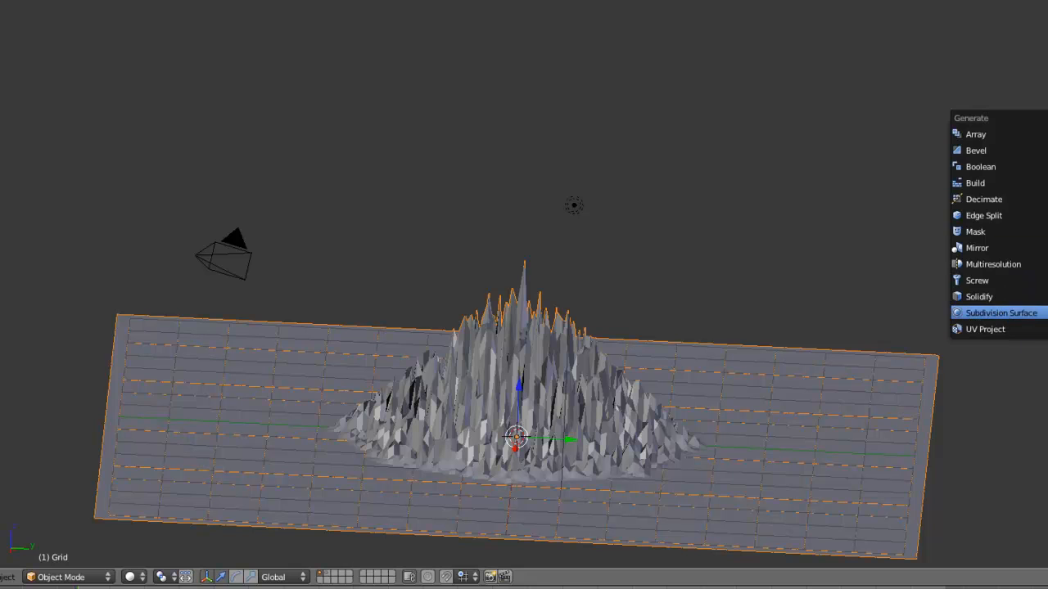
click(1001, 312)
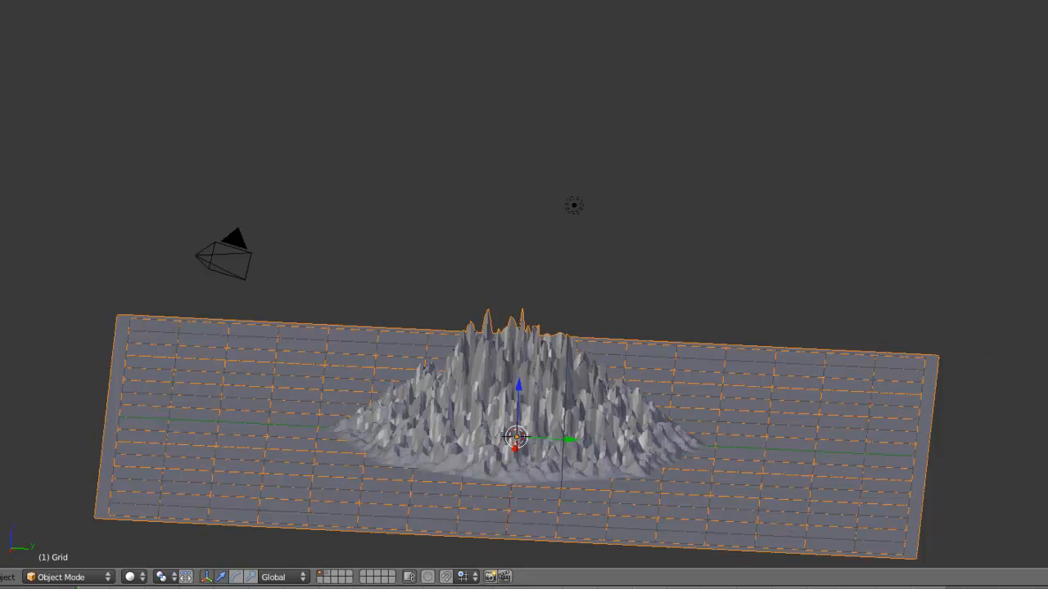
mouse_move(528, 374)
middle_down()
mouse_move(515, 369)
mouse_move(540, 360)
middle_up()
scroll(524, 392, up, 3)
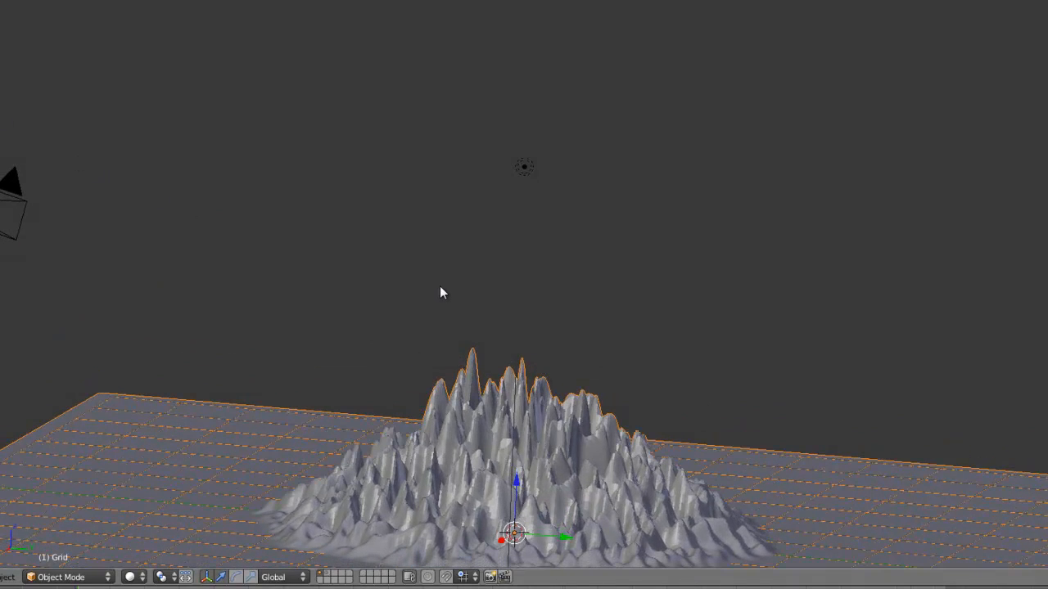
key(KP_0)
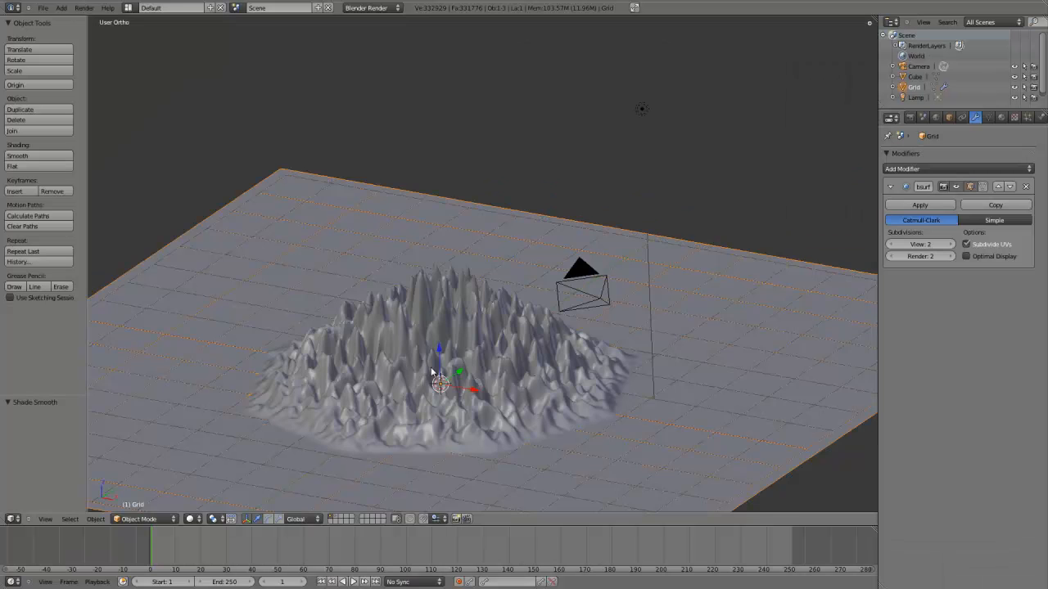
middle_drag(434, 364, 435, 331)
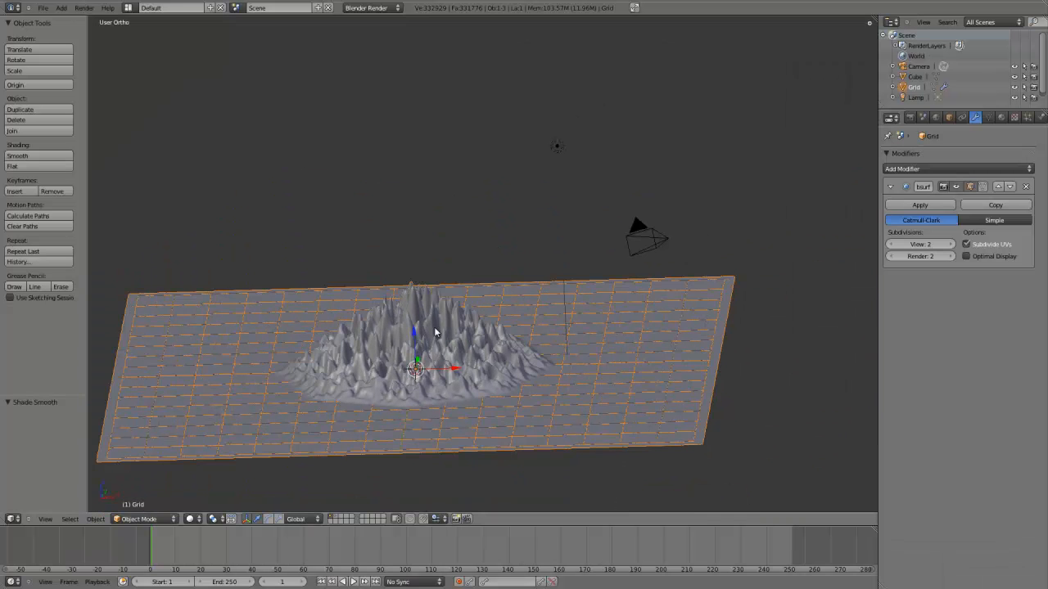